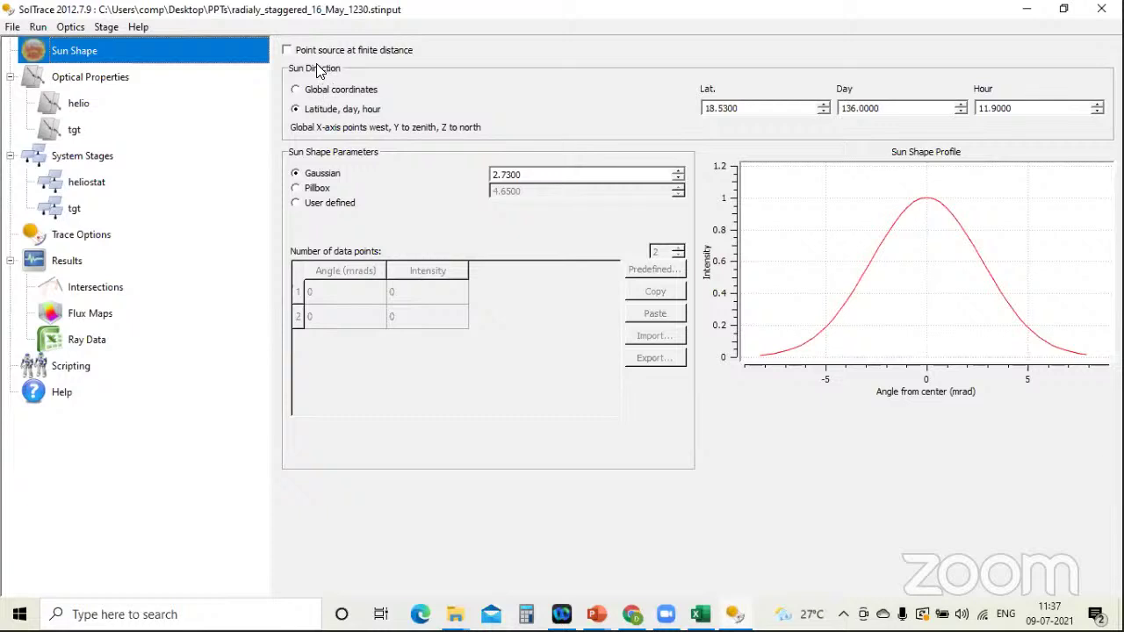
Keep the sun direction defined by latitude, day and hour, and set the sun shape to Pillbox
click(295, 90)
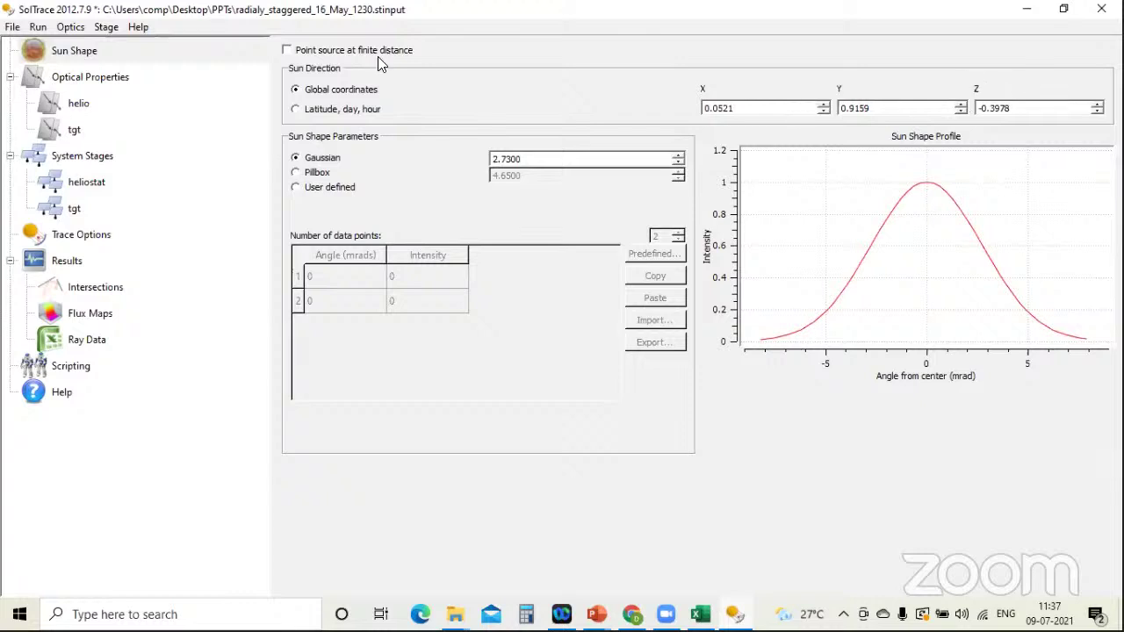
click(295, 110)
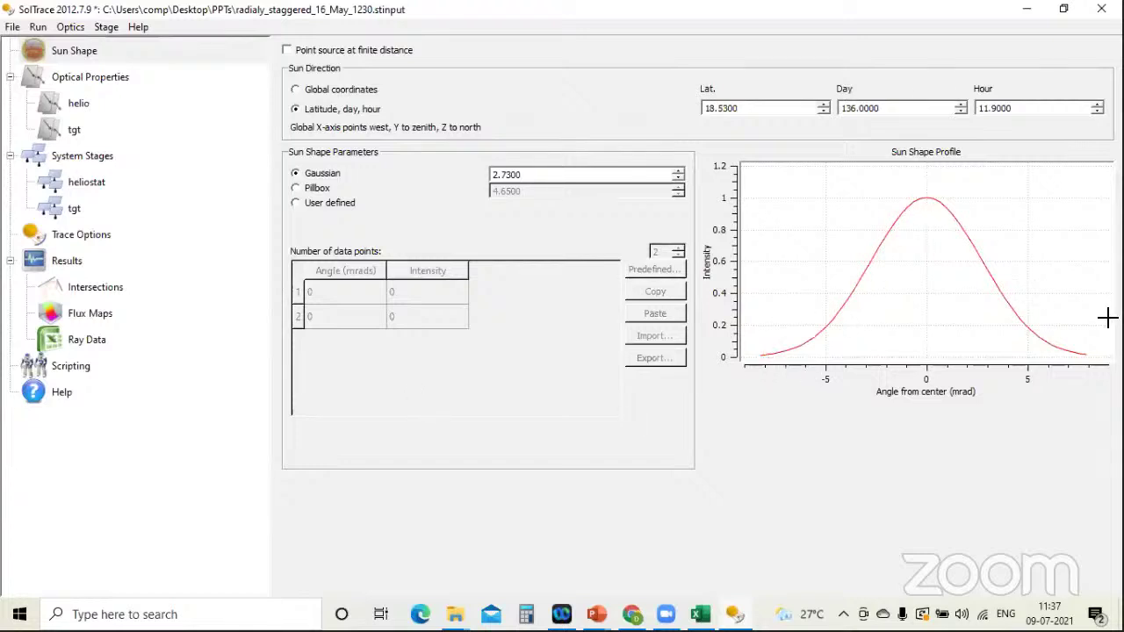
click(297, 189)
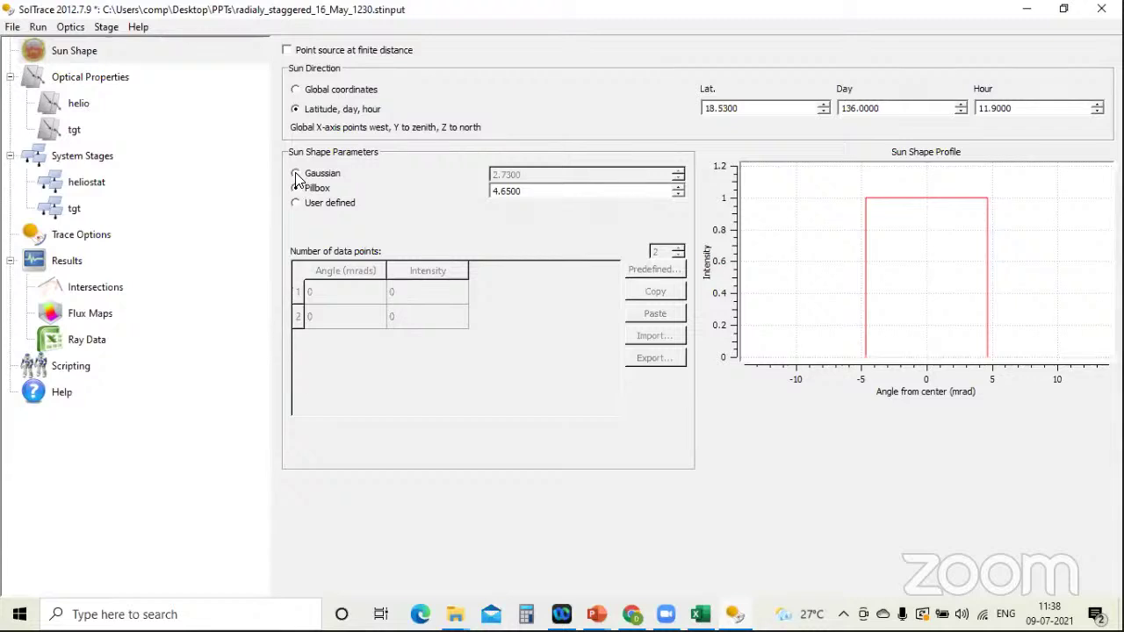
click(297, 175)
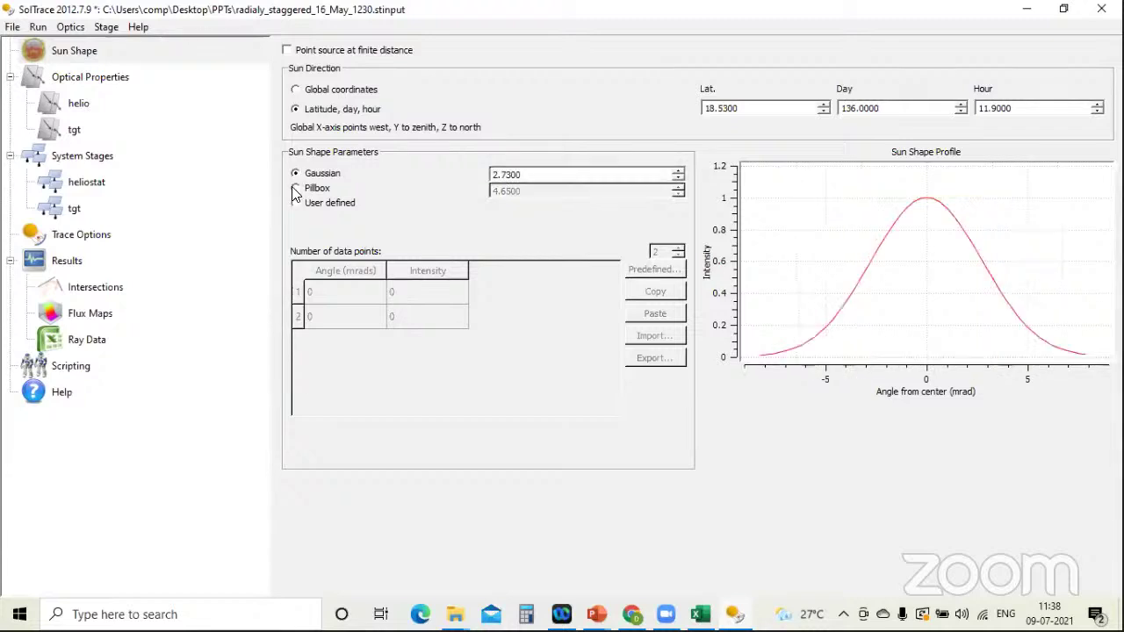
click(296, 188)
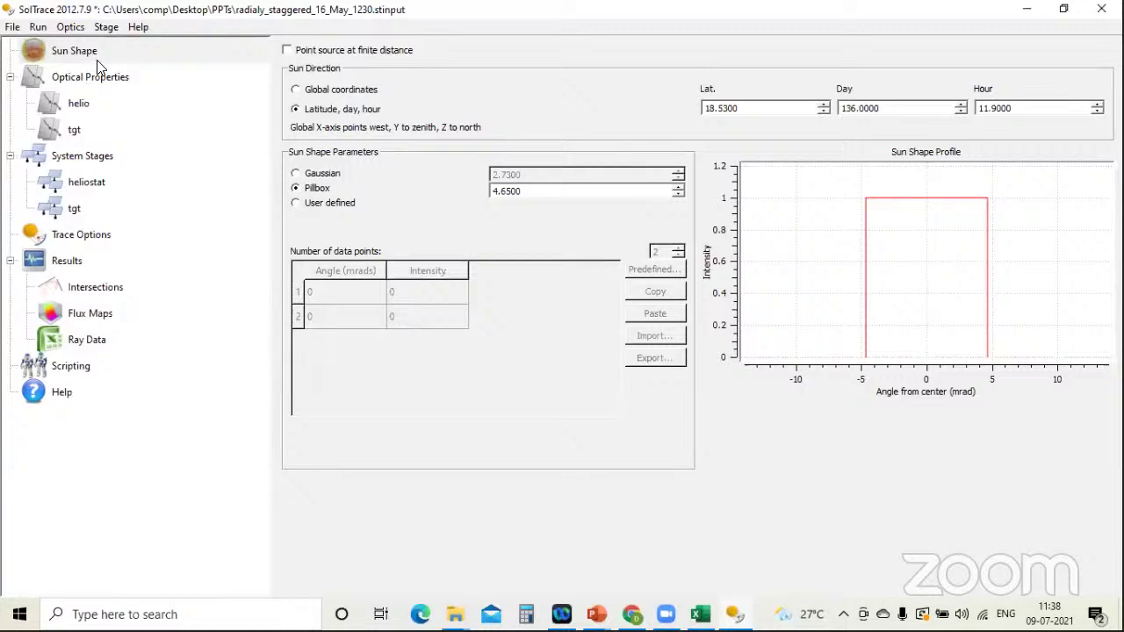
Open the helio optical property set and re-enter its name as helio
click(79, 104)
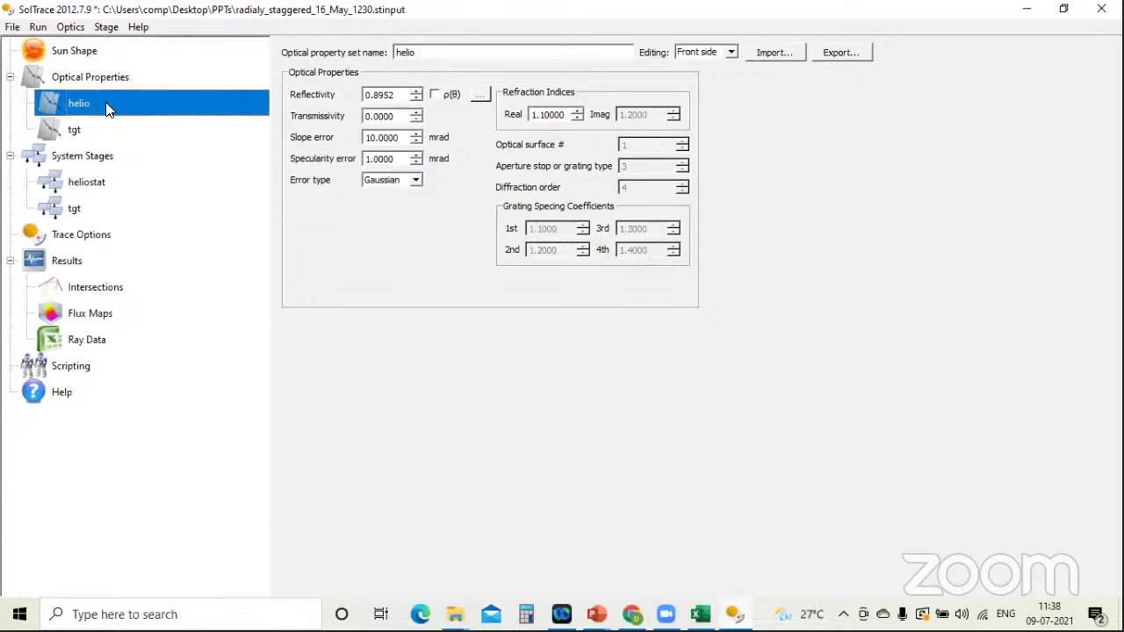
key(Tab)
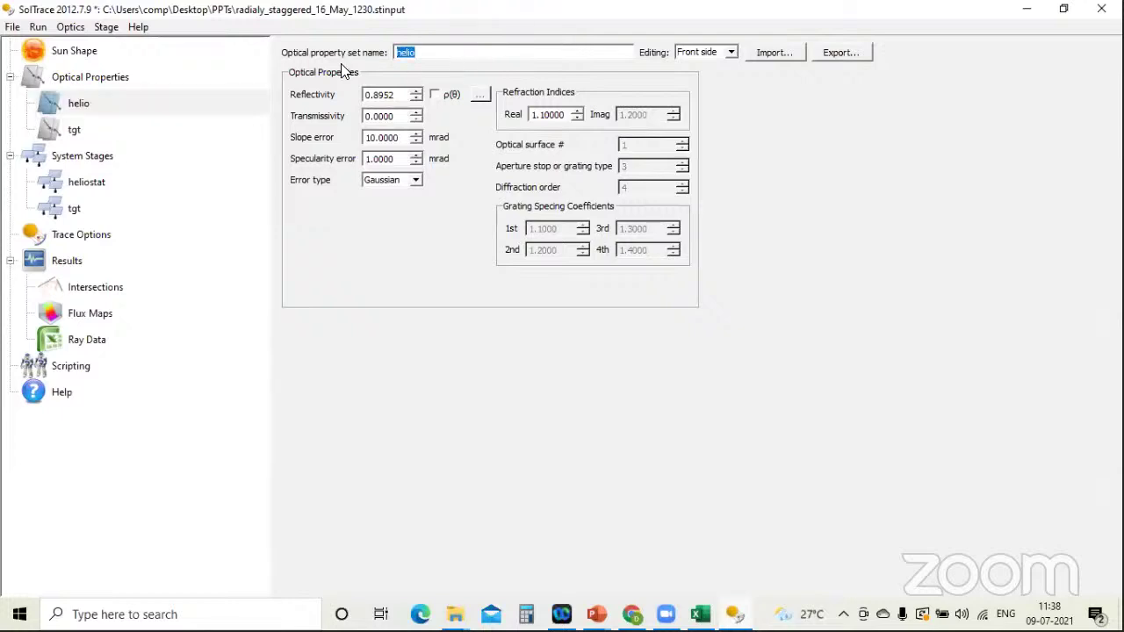
text(m)
key(BackSpace)
text(helio)
click(137, 104)
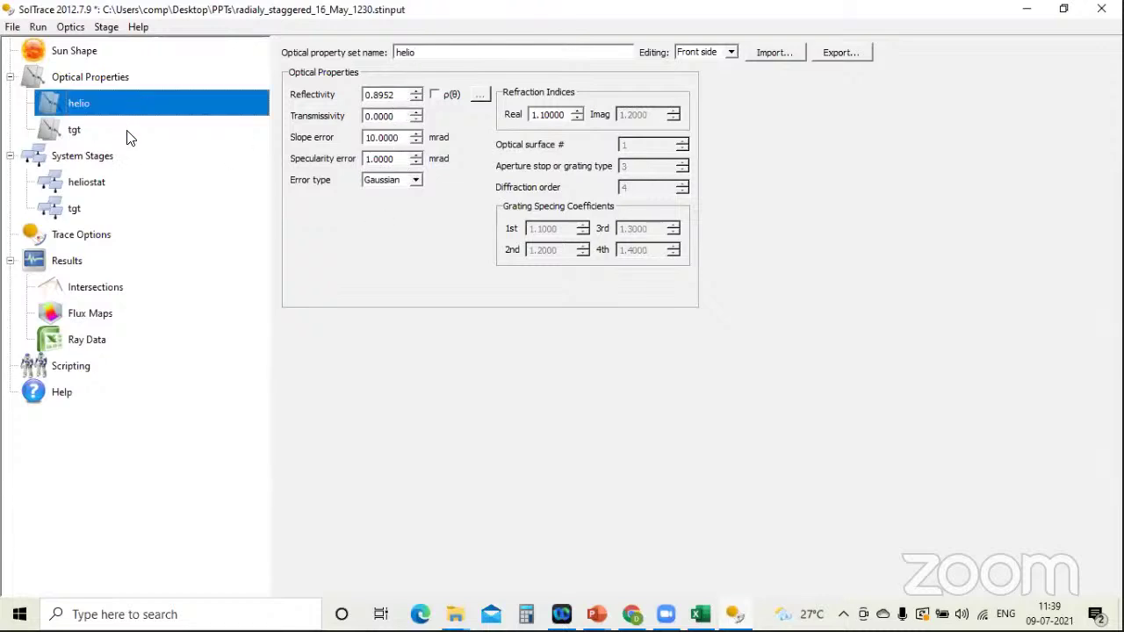
Compare the tgt and helio optical property sets, and view the element table of the heliostat stage
click(128, 131)
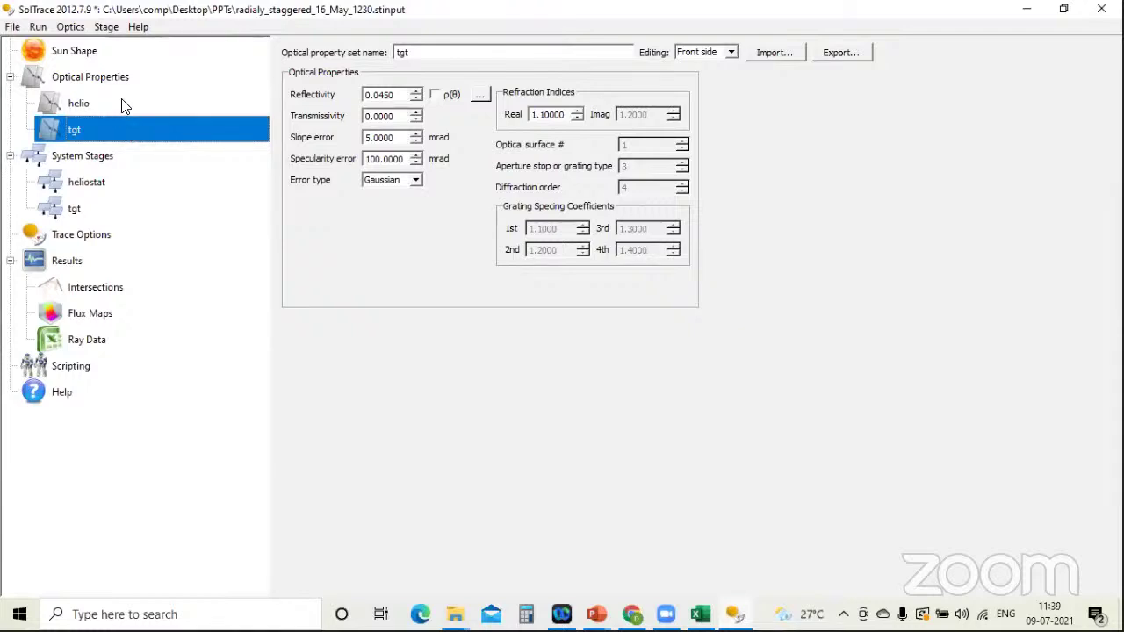
click(123, 104)
click(123, 132)
click(128, 104)
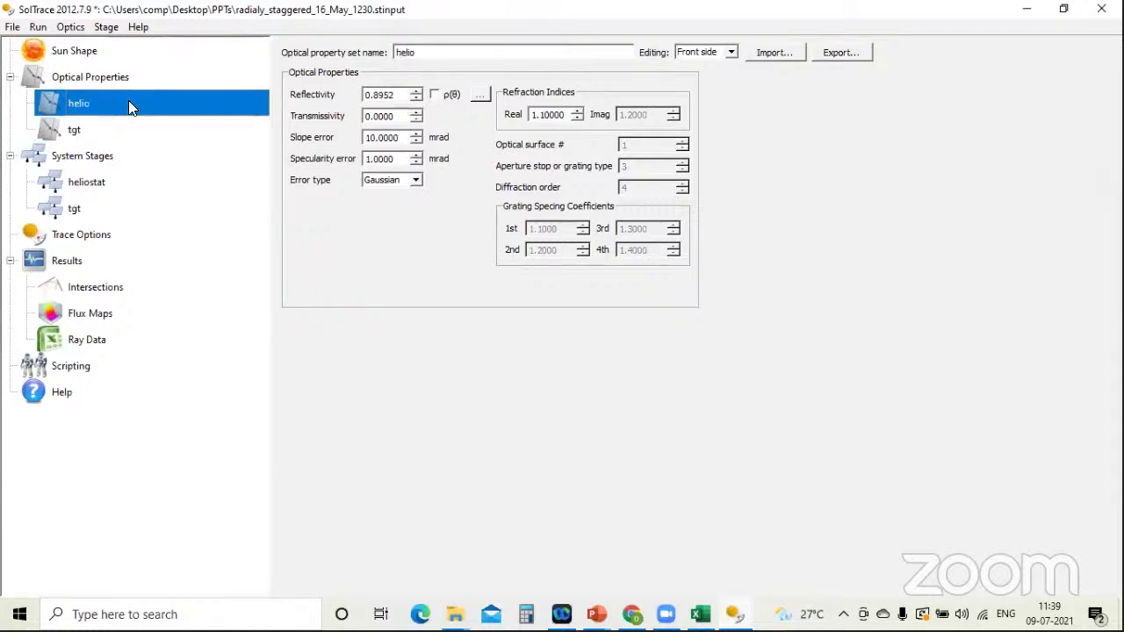
click(132, 132)
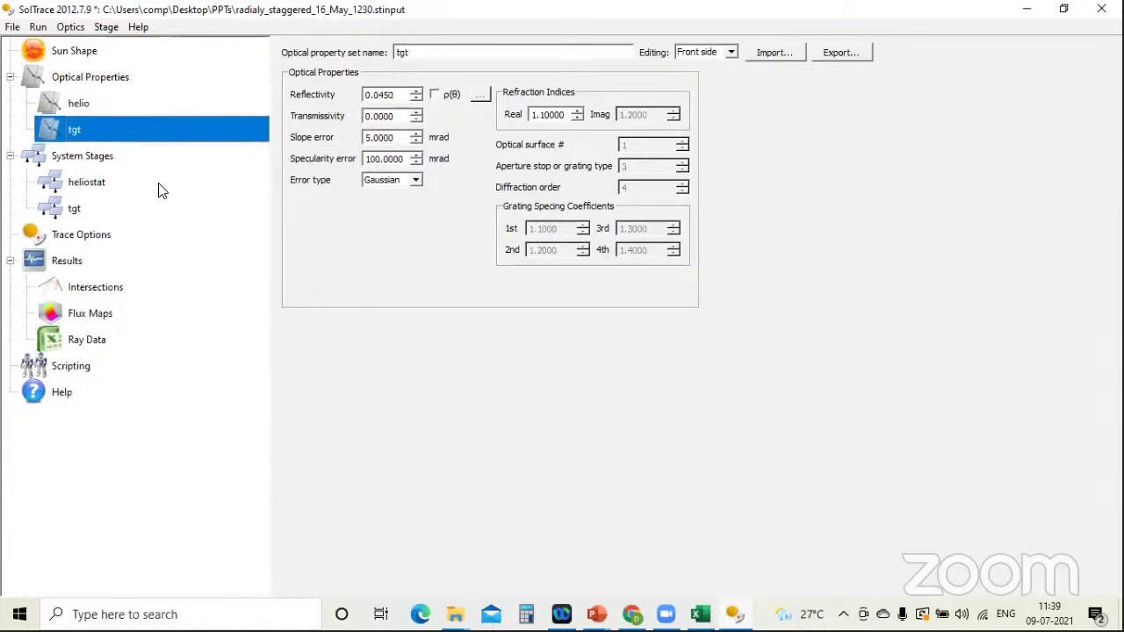
click(102, 188)
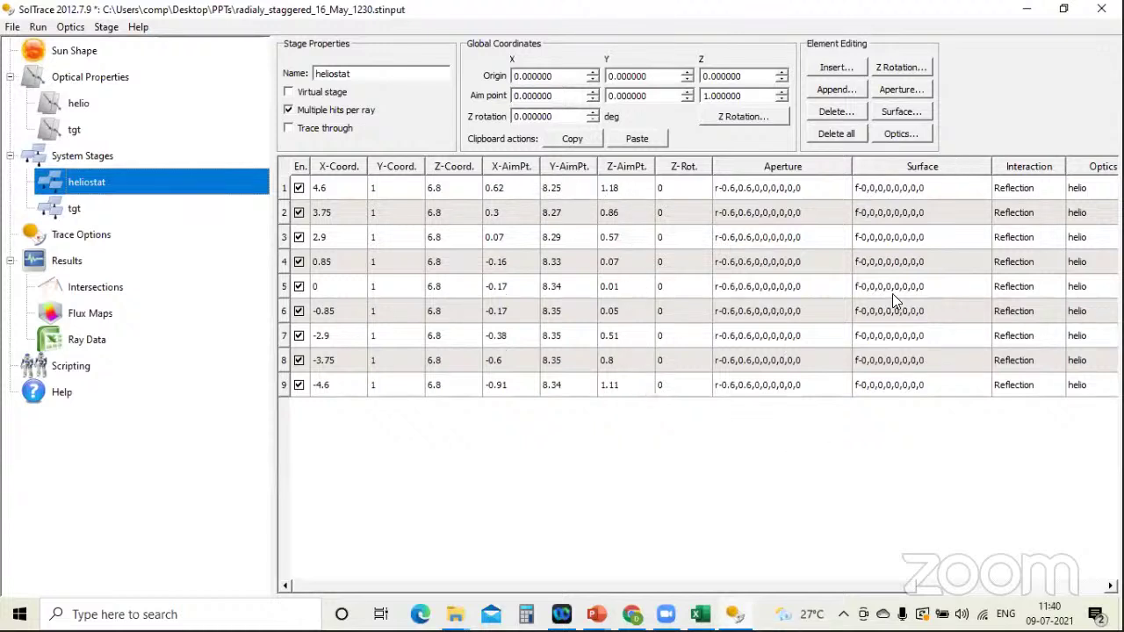
Switch to the presentation and open the linked Aiming_point_calculations.xlsx workbook in Excel
click(1025, 9)
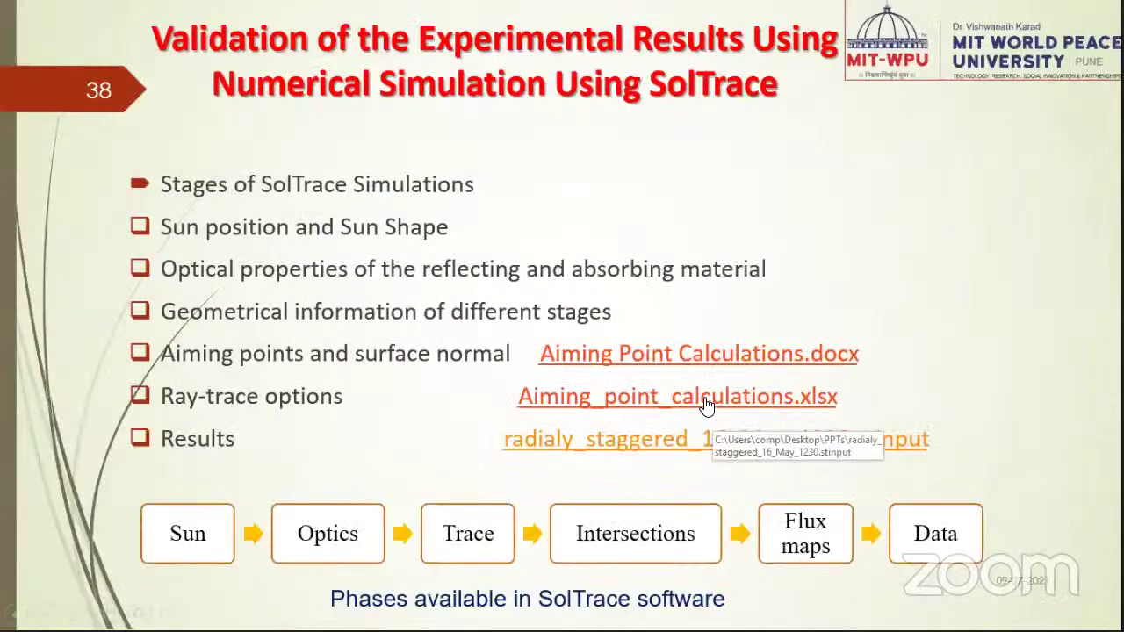
click(704, 397)
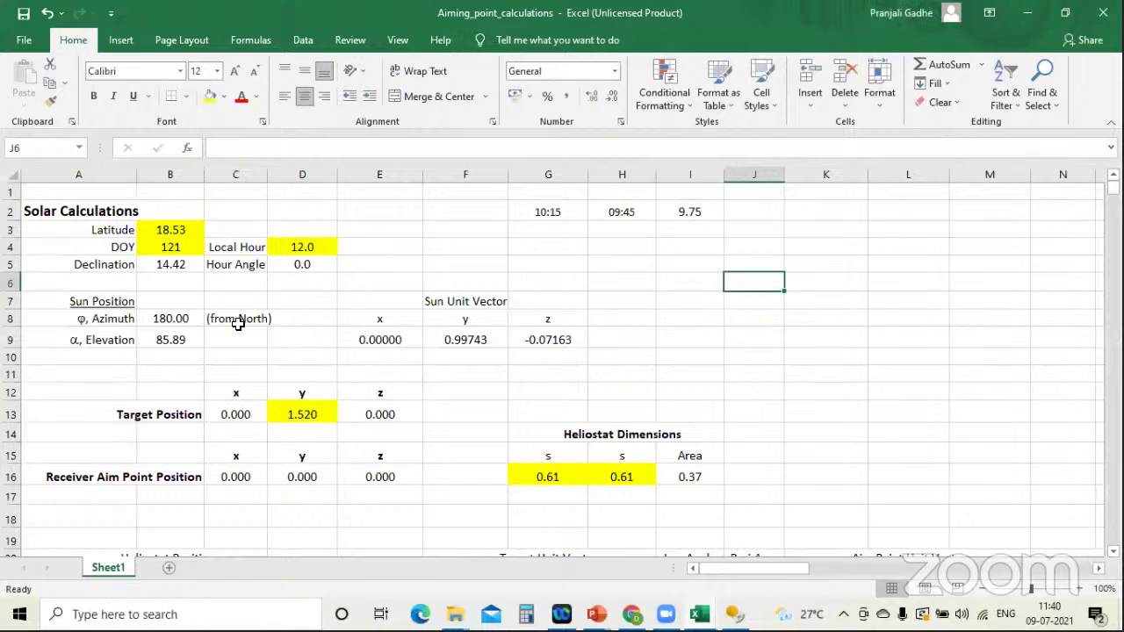
click(366, 278)
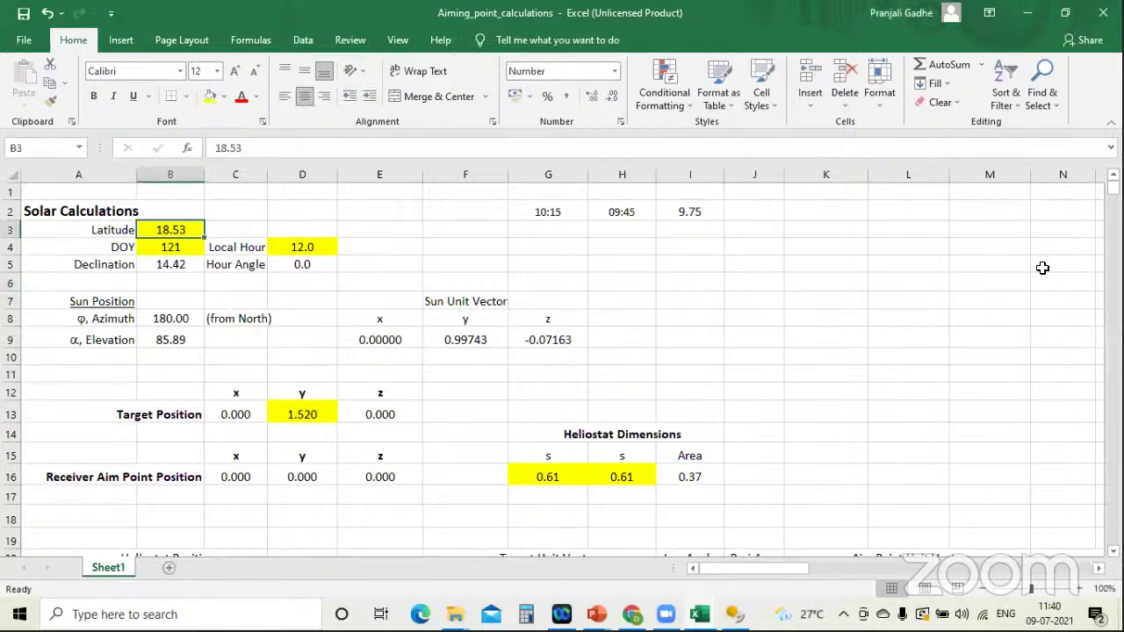
Examine the table of heliostat positions, target unit vectors and aim point unit vectors below the heliostat dimensions
drag(1112, 187, 607, 489)
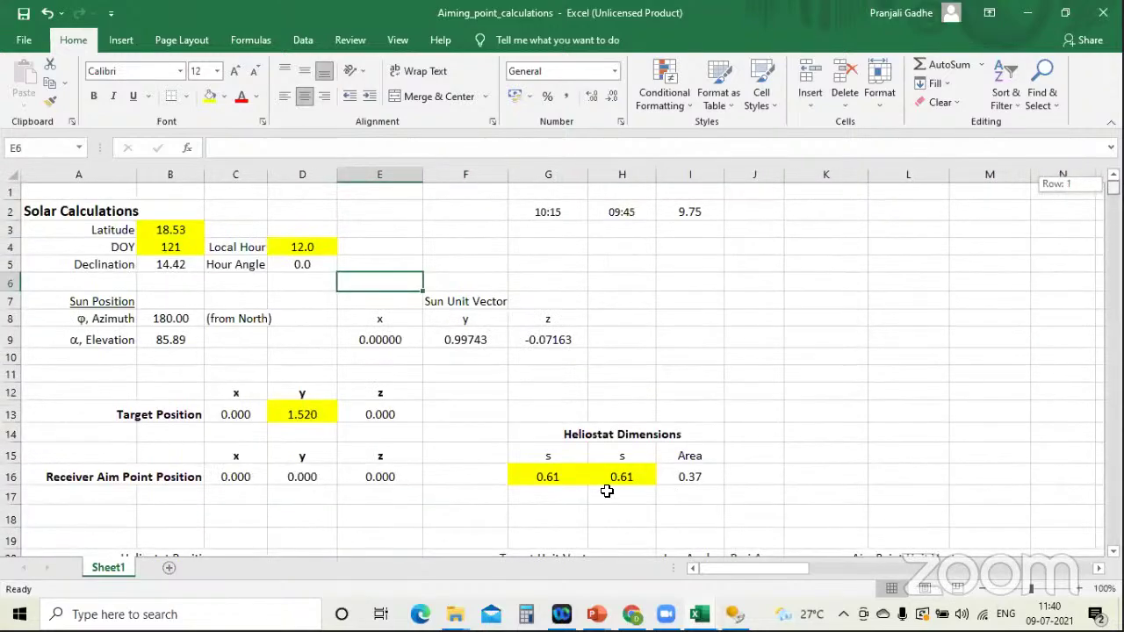
click(610, 484)
key(Down)
key(Down)
key(Down)
key(Down)
key(Down)
key(Down)
key(Down)
key(Down)
key(Down)
key(Down)
key(Down)
key(Down)
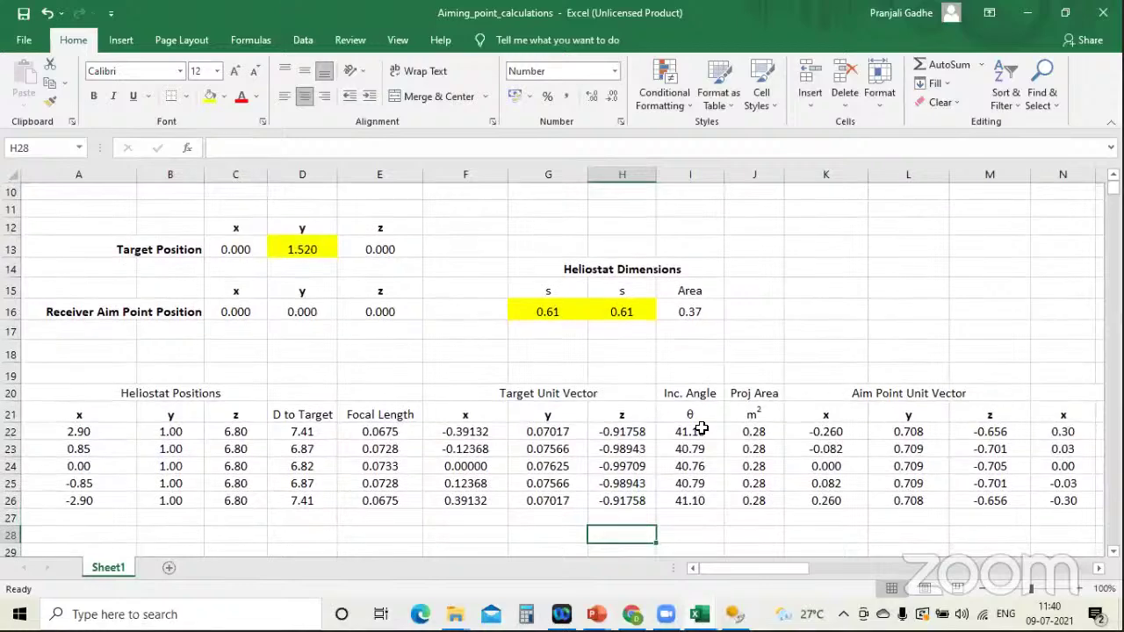
Check the formula for the first heliostat's target unit vector y component, and return to the Latitude row of the Solar Calculations
click(572, 434)
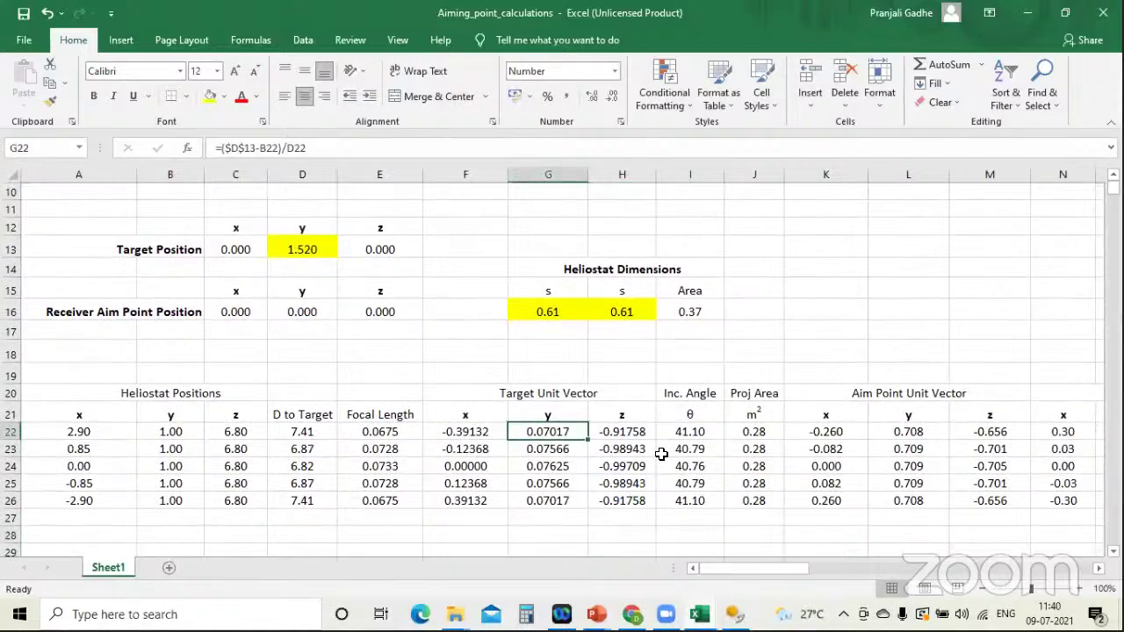
key(Up)
key(Left)
key(Up)
key(Up)
key(Up)
key(Up)
key(Up)
key(Up)
key(Up)
key(Up)
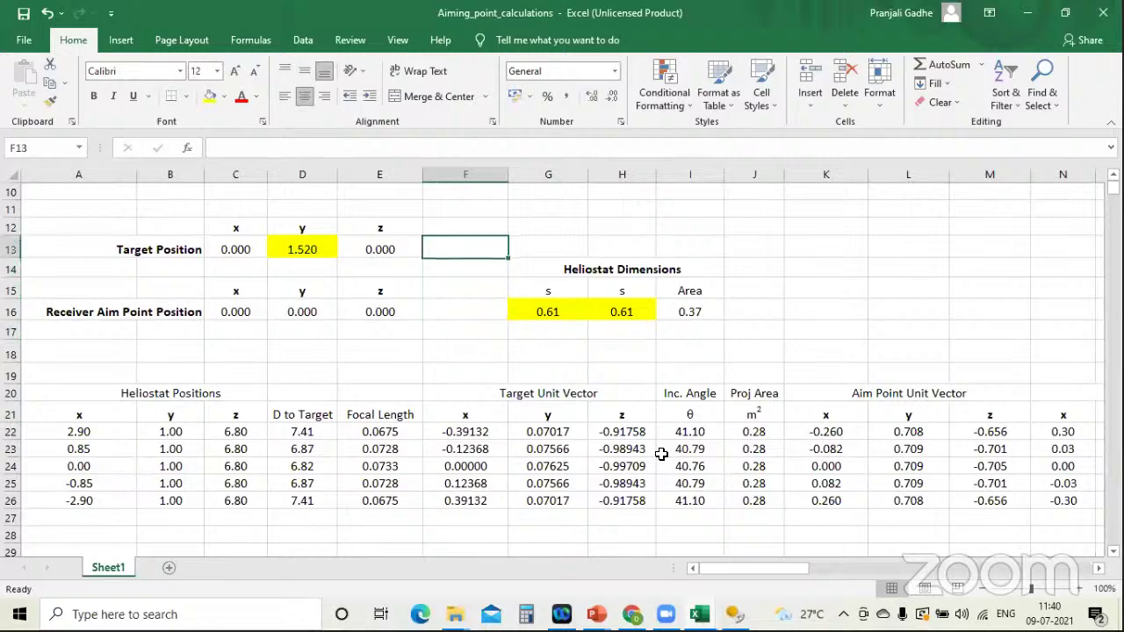
key(Up)
key(Up)
key(Up)
key(Up)
key(Up)
key(Up)
key(Up)
key(Up)
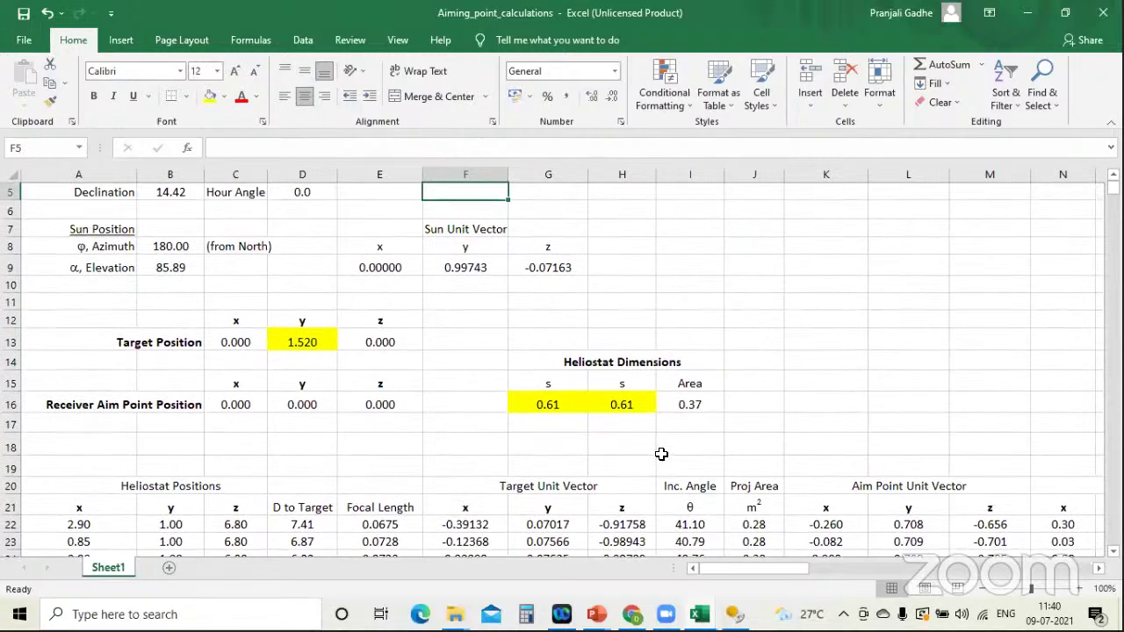
key(Up)
key(Up)
key(Up)
key(Up)
key(Left)
key(Left)
key(Left)
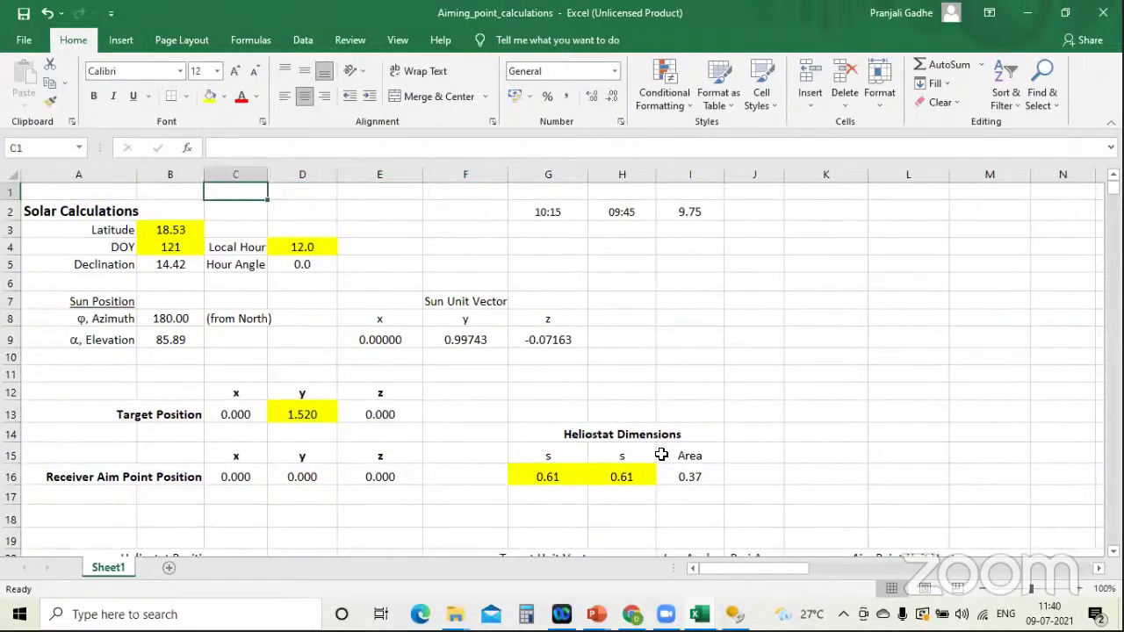
key(Left)
key(Down)
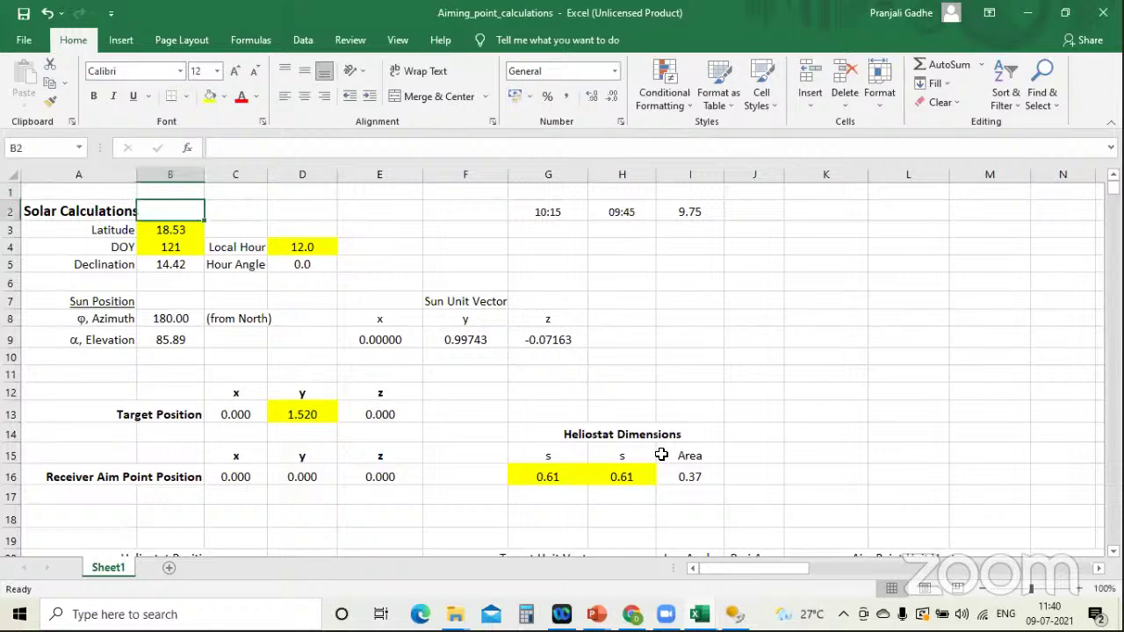
key(Left)
key(Down)
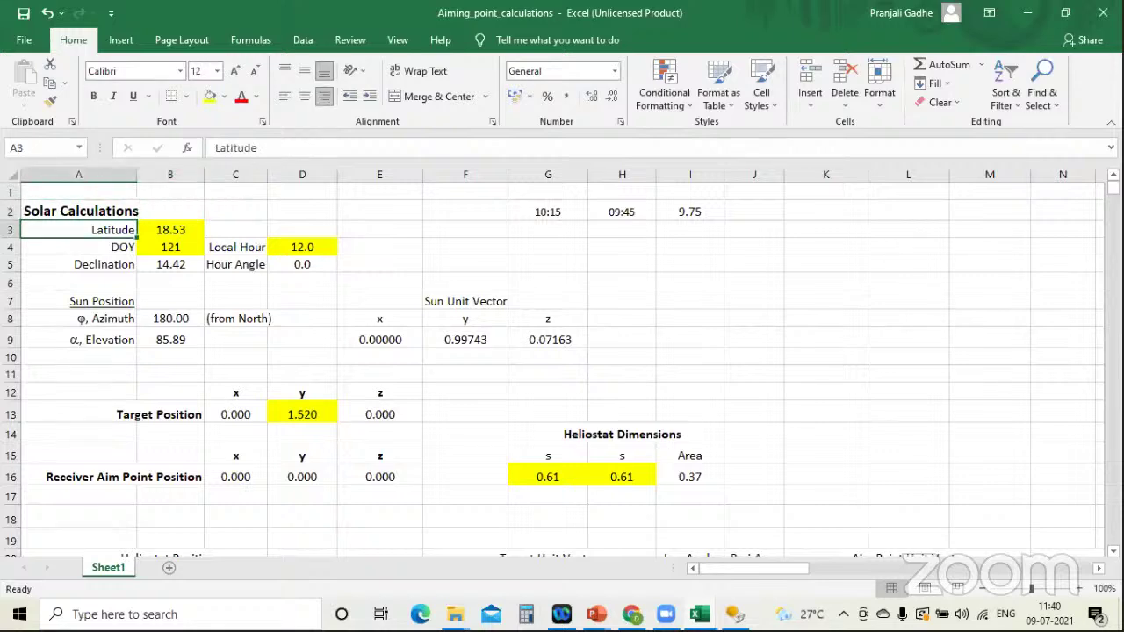
Examine the latitude, day-of-year and local hour input cells of the Solar Calculations
click(194, 232)
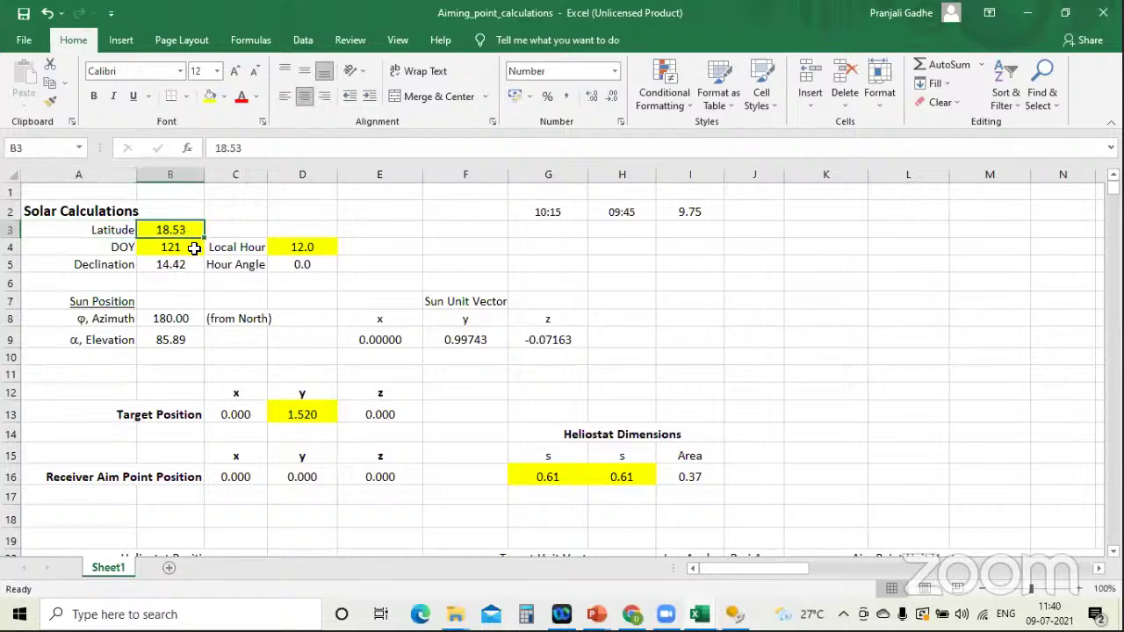
click(193, 247)
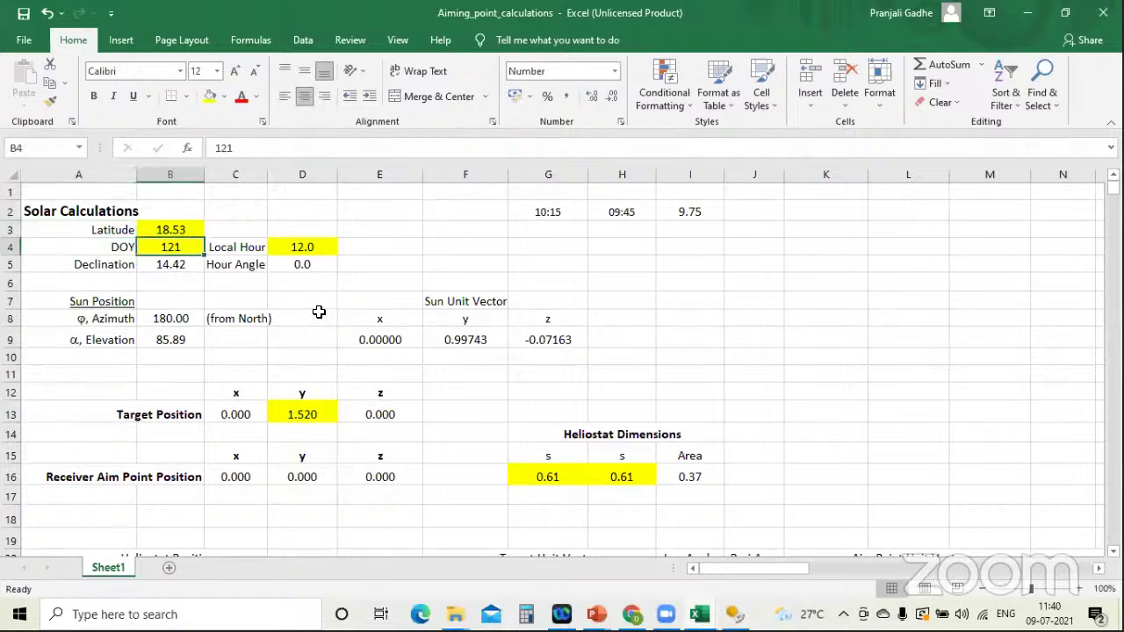
click(189, 229)
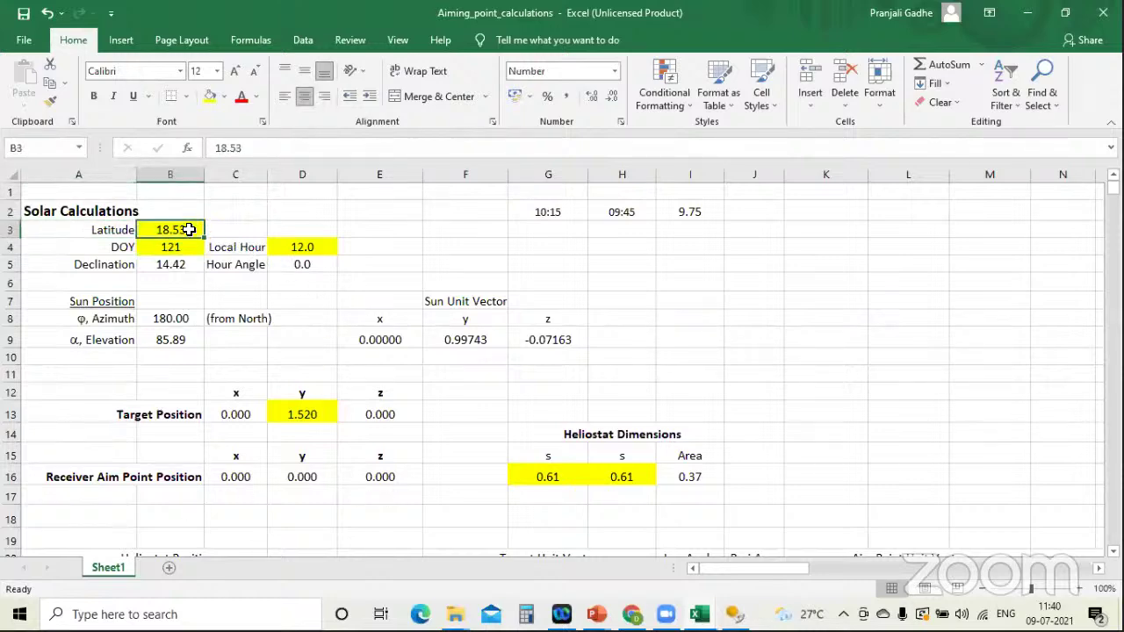
click(192, 247)
click(299, 252)
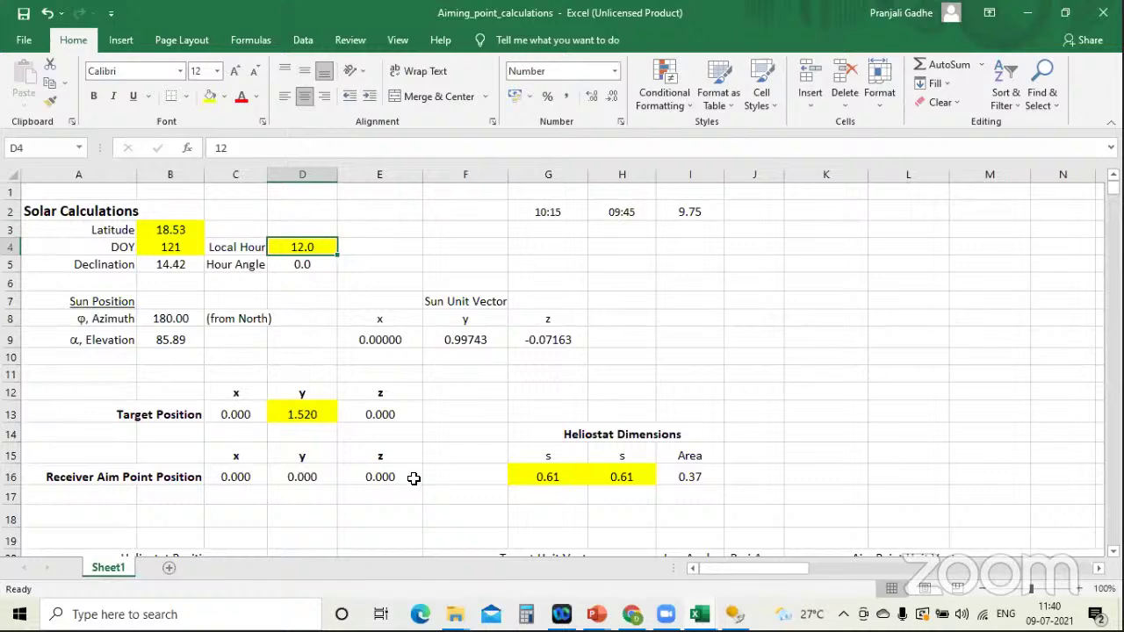
Inspect the formulas that calculate the declination, hour angle, sun azimuth and sun elevation
click(169, 268)
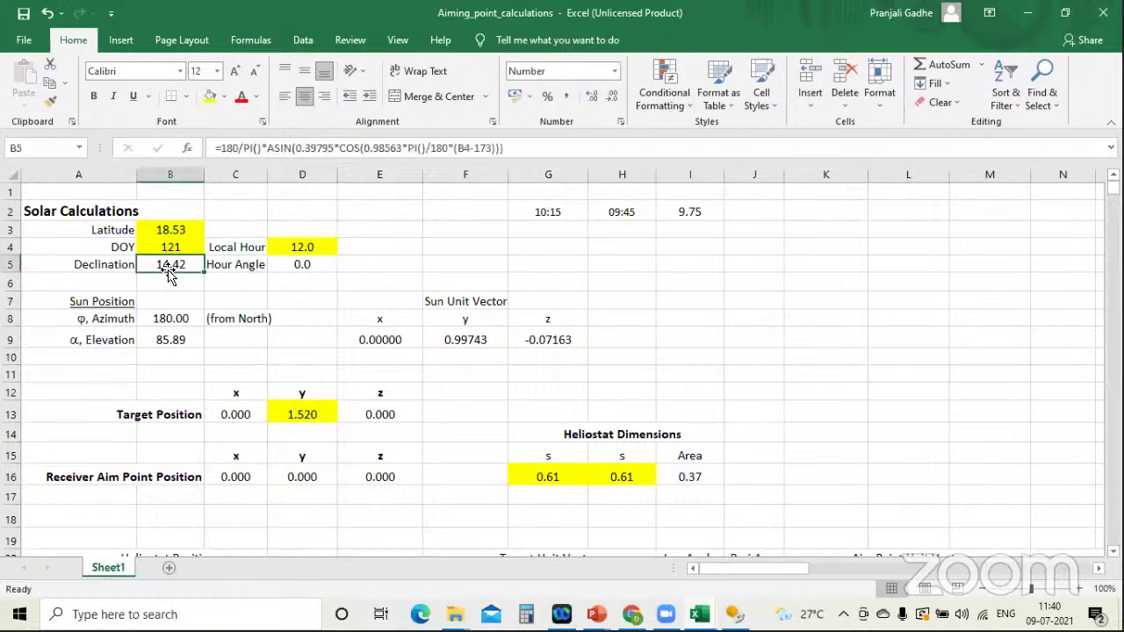
click(295, 266)
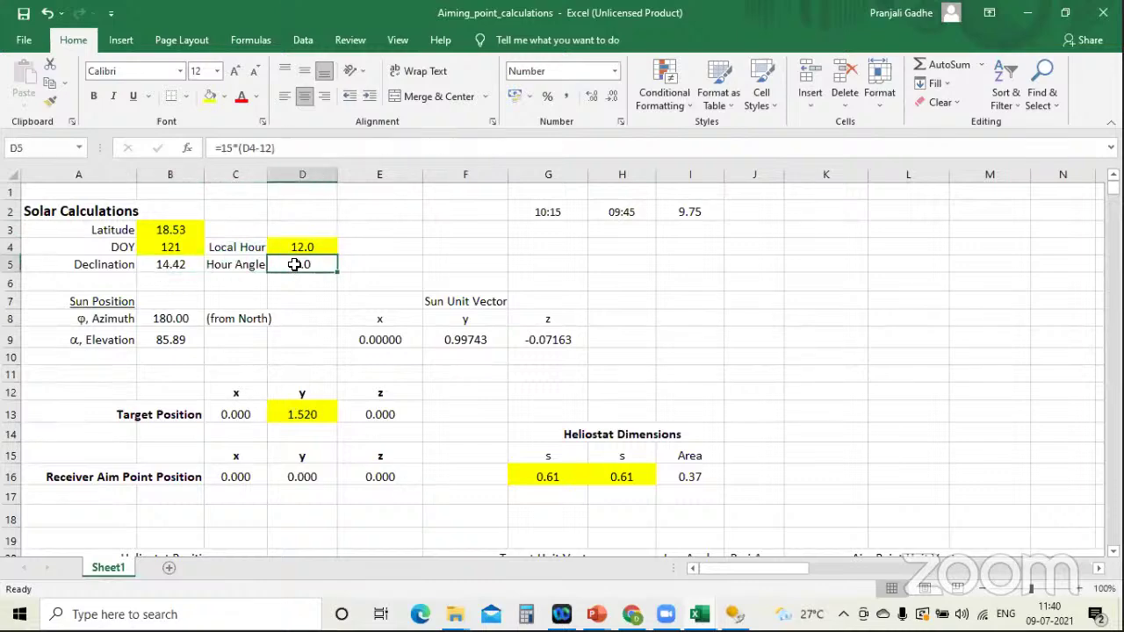
click(181, 318)
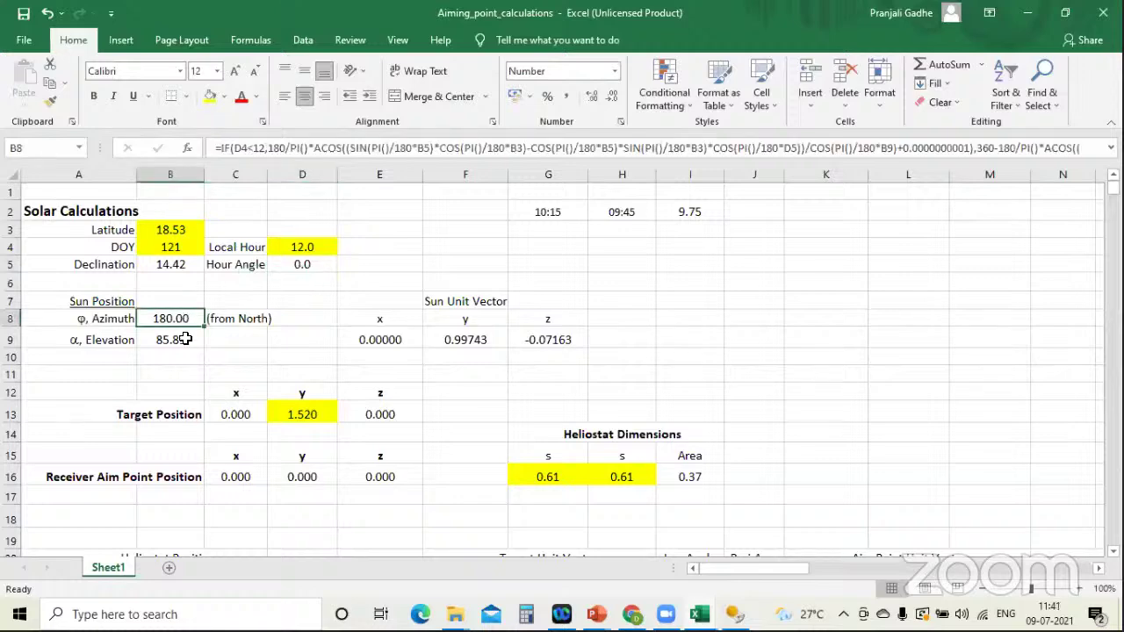
click(182, 343)
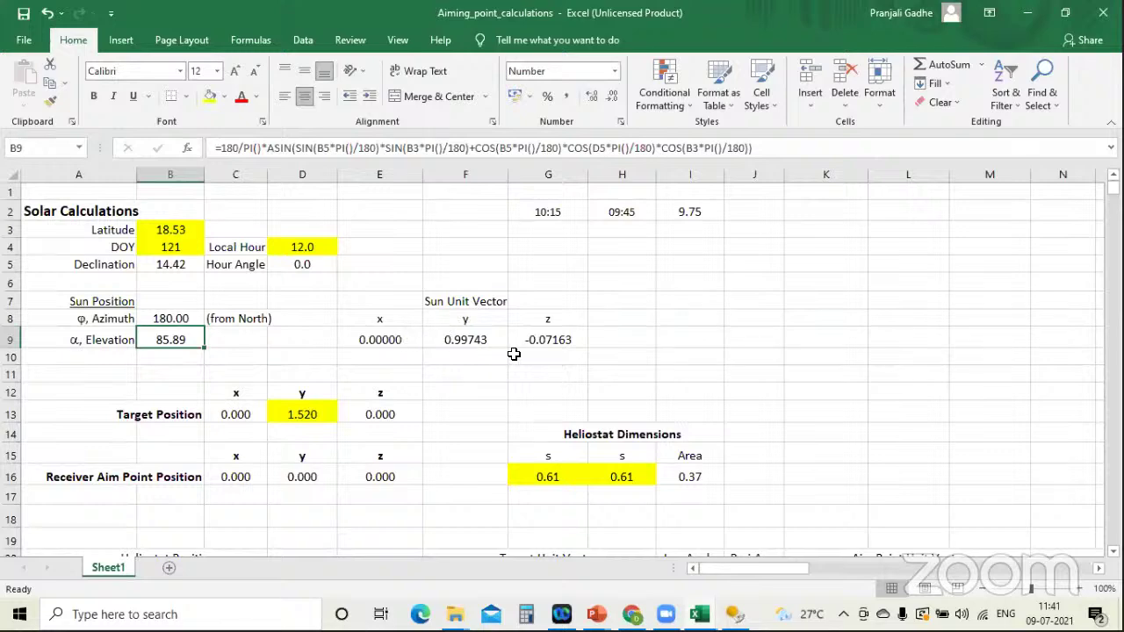
Check the coordinate cells of the Target Position
click(232, 415)
click(334, 413)
click(344, 414)
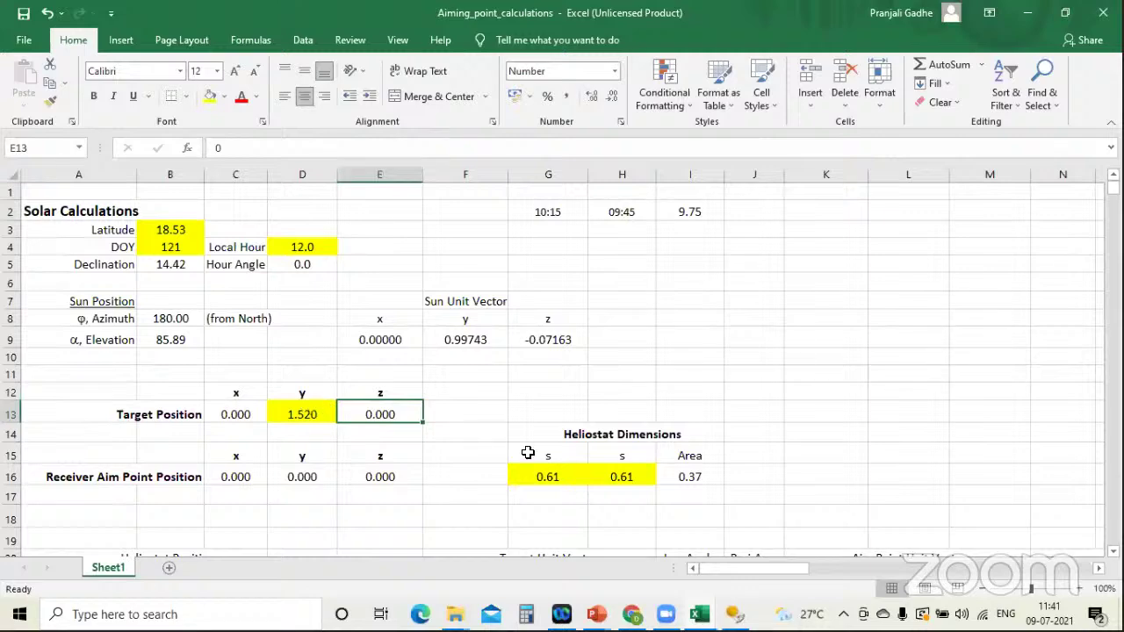
Go from the Target Position down to the heliostat table below the Receiver Aim Point Position
key(Down)
key(Down)
key(Down)
key(Down)
key(Down)
key(Down)
key(Down)
key(Down)
key(Down)
key(Down)
key(Down)
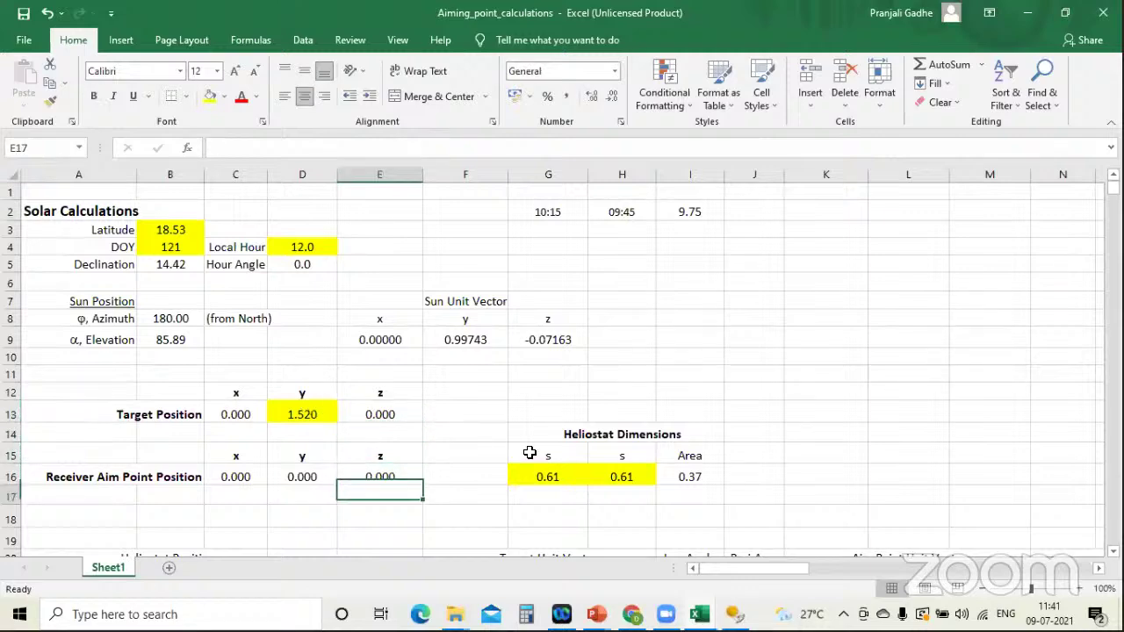
key(Down)
key(Down)
key(Down)
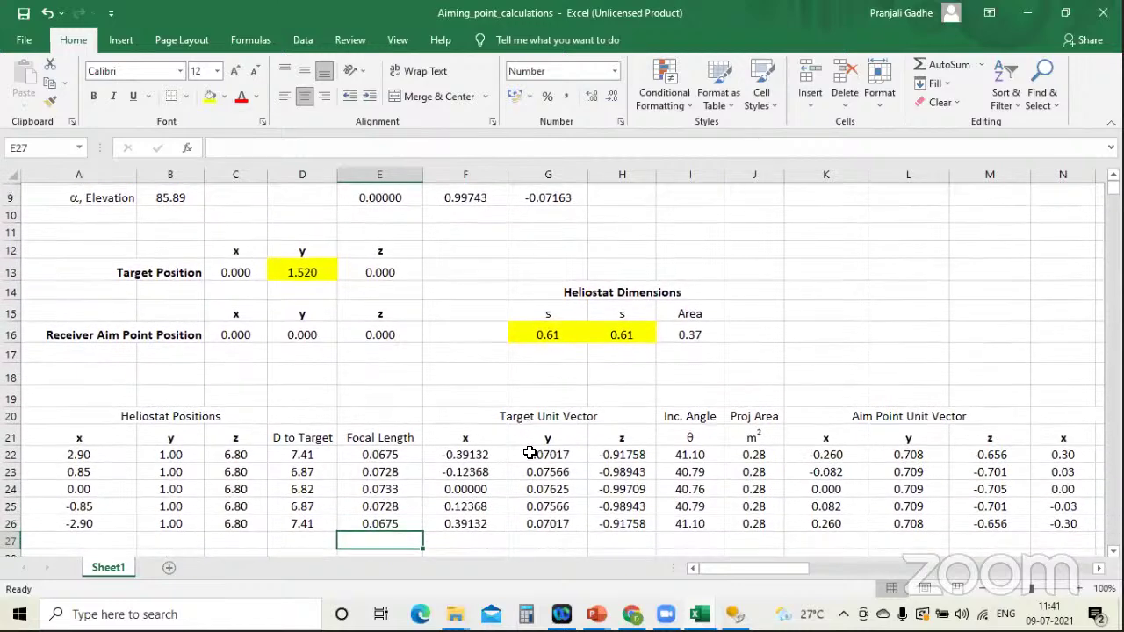
Look across the third heliostat's row, from its focal length through the unit vectors to its aim point y coordinate
key(Up)
key(Up)
key(Up)
key(Right)
key(Right)
key(Right)
key(Right)
key(Right)
key(Right)
key(Right)
key(Right)
key(Right)
key(Right)
key(Right)
key(Right)
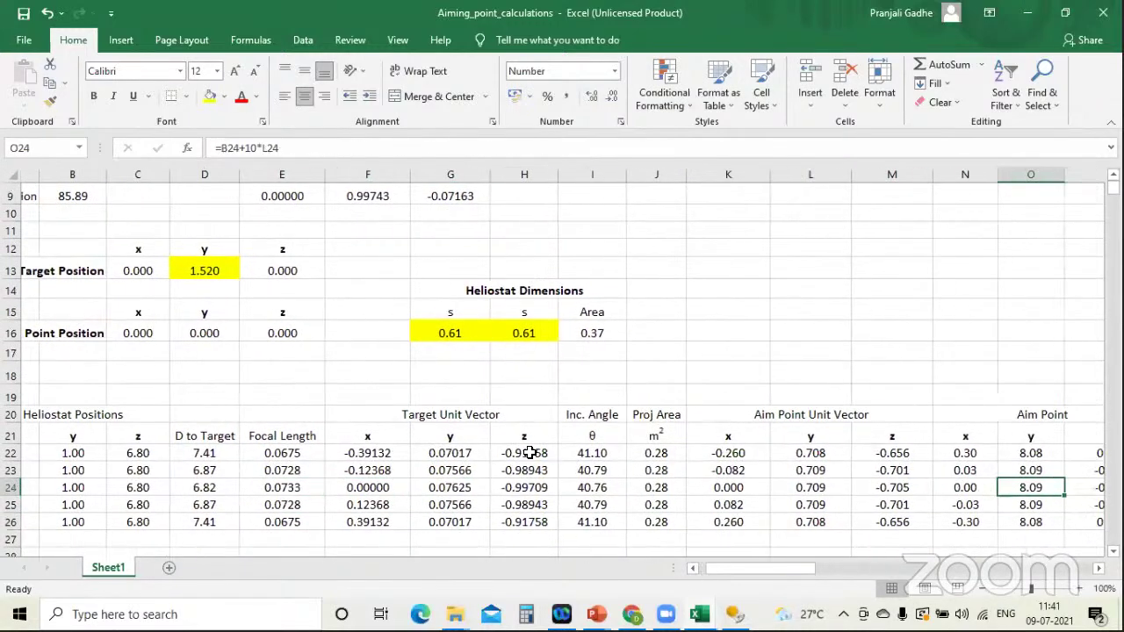
Check the aim point x and y formulas of the first two heliostats
key(Up)
key(Left)
key(Left)
key(Left)
key(Left)
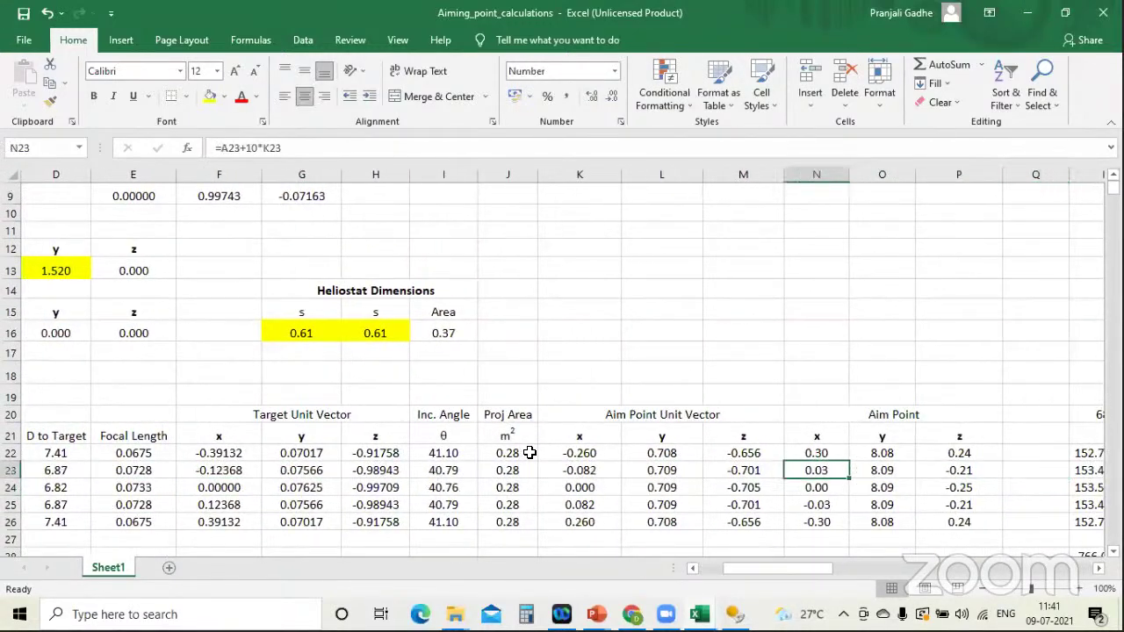
key(Up)
key(Right)
key(Right)
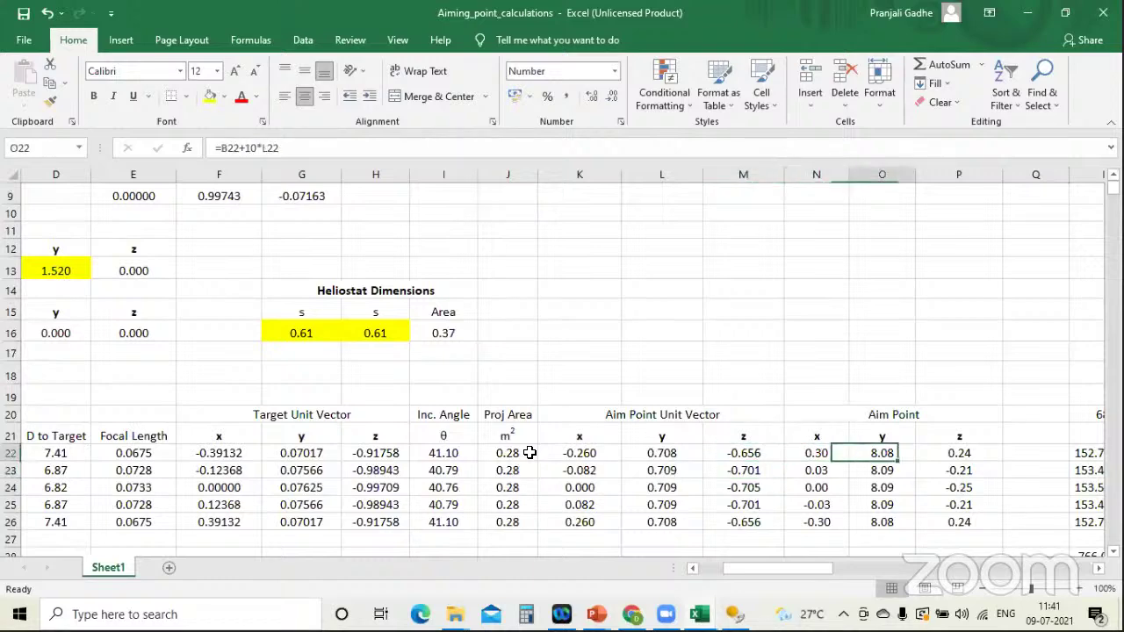
key(Down)
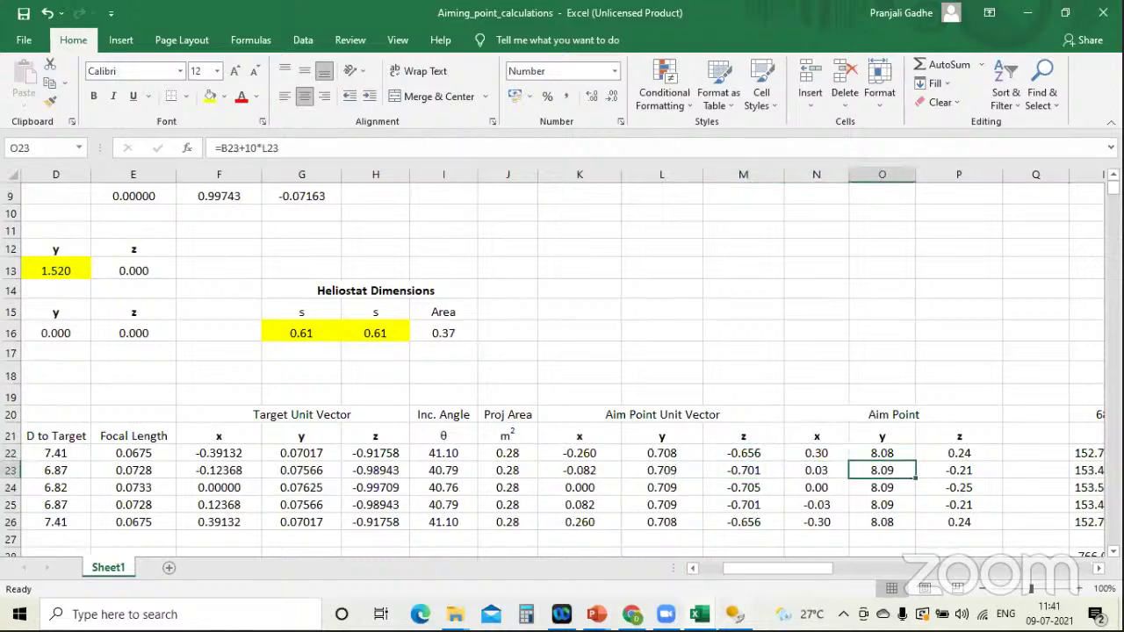
Switch to SolTrace and review the element tables of the tgt and heliostat stages
key(alt+Tab)
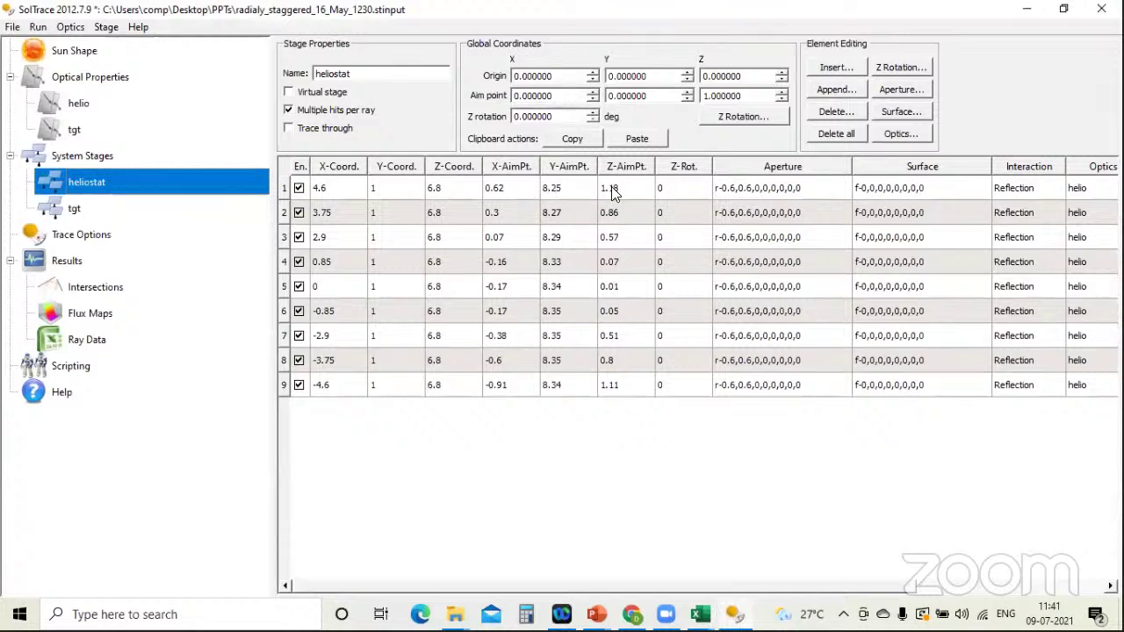
click(142, 213)
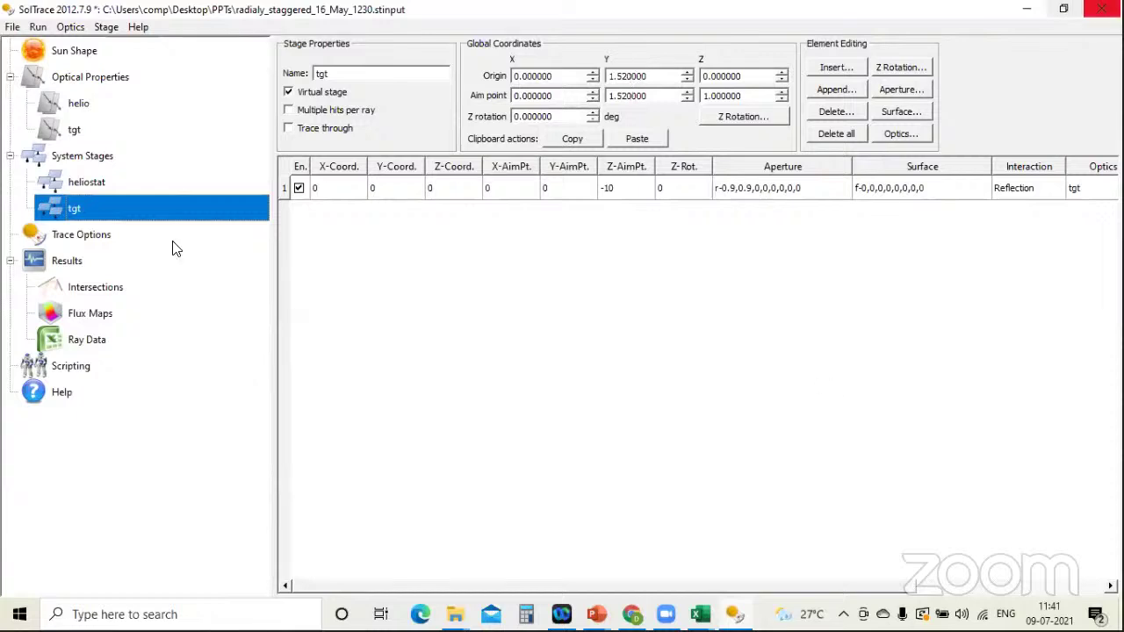
click(97, 183)
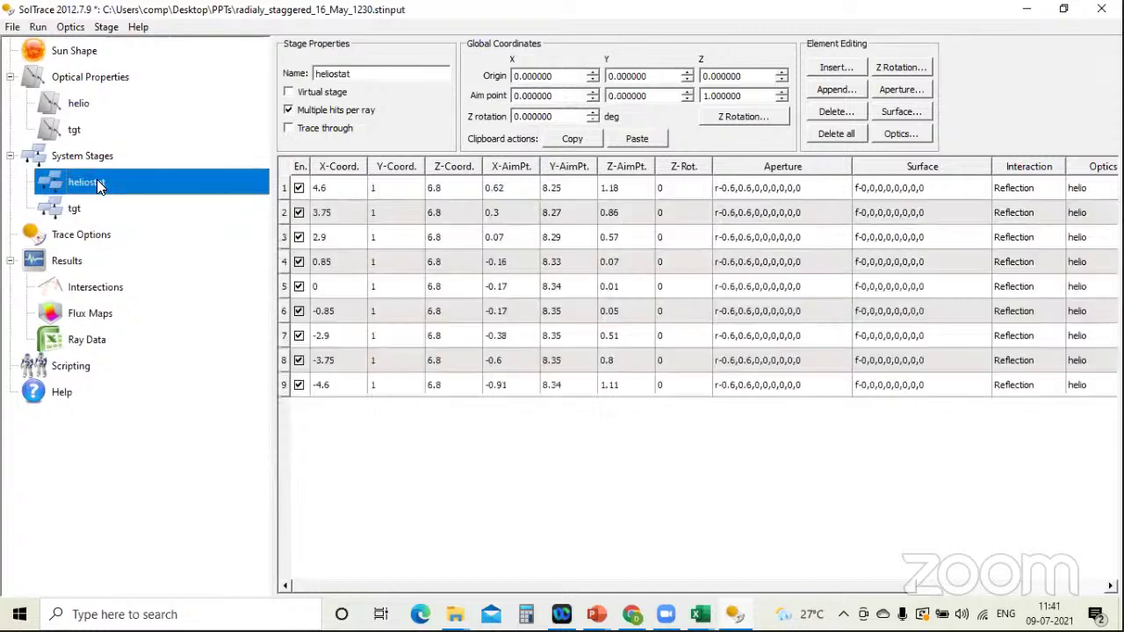
Preview the Circular and Hexagonal aperture types for heliostat element 1, and confirm Rectangular with width and height 0.6
click(792, 166)
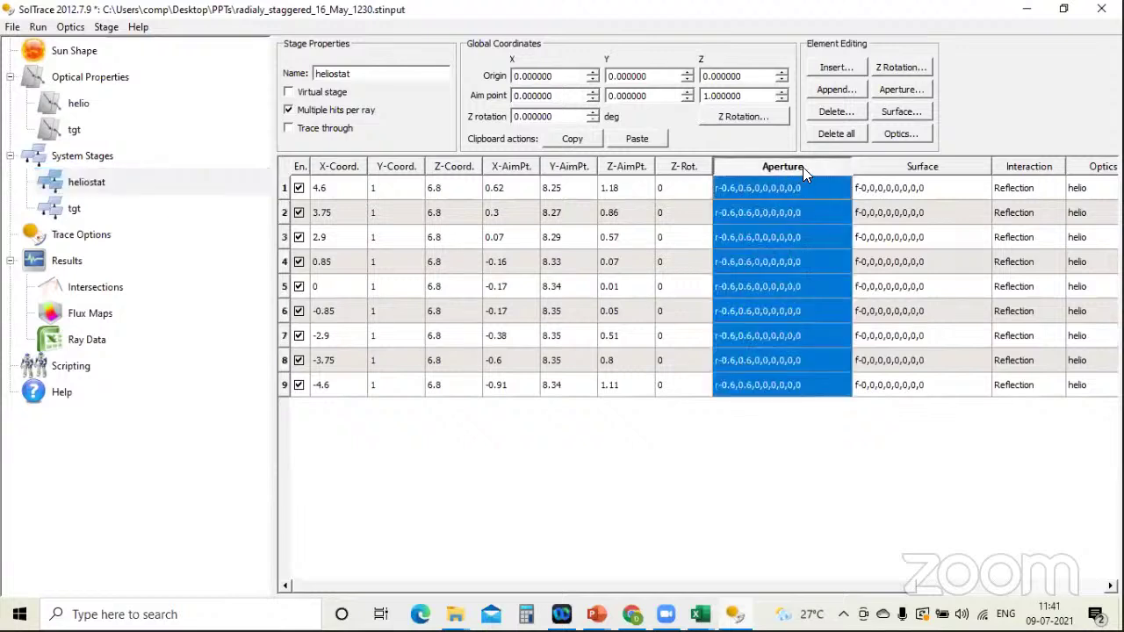
right_click(797, 185)
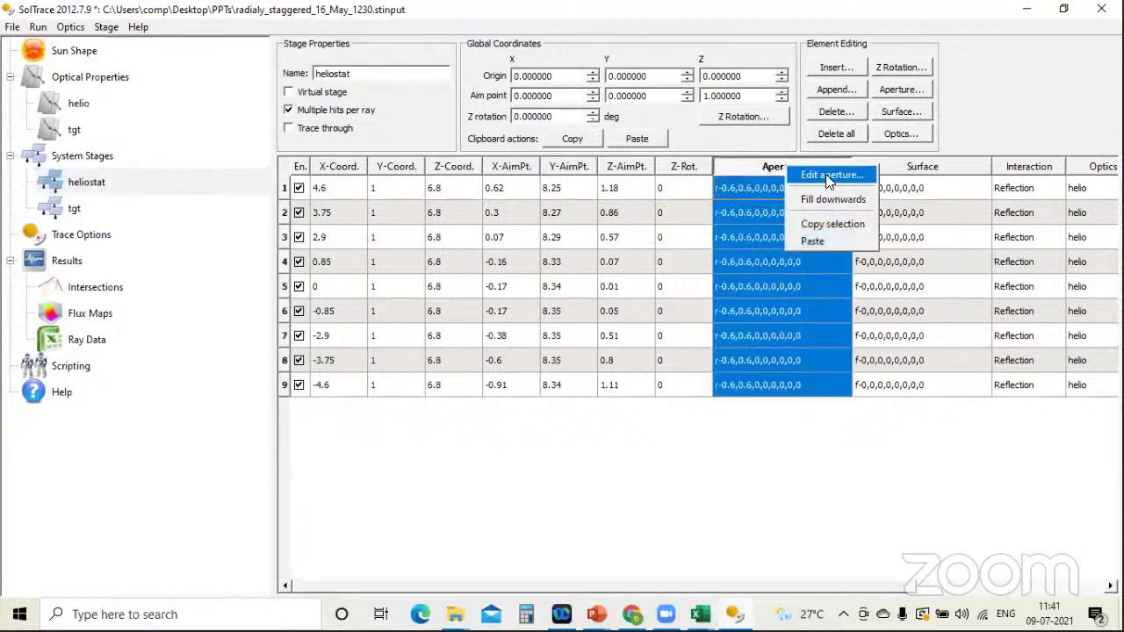
click(826, 175)
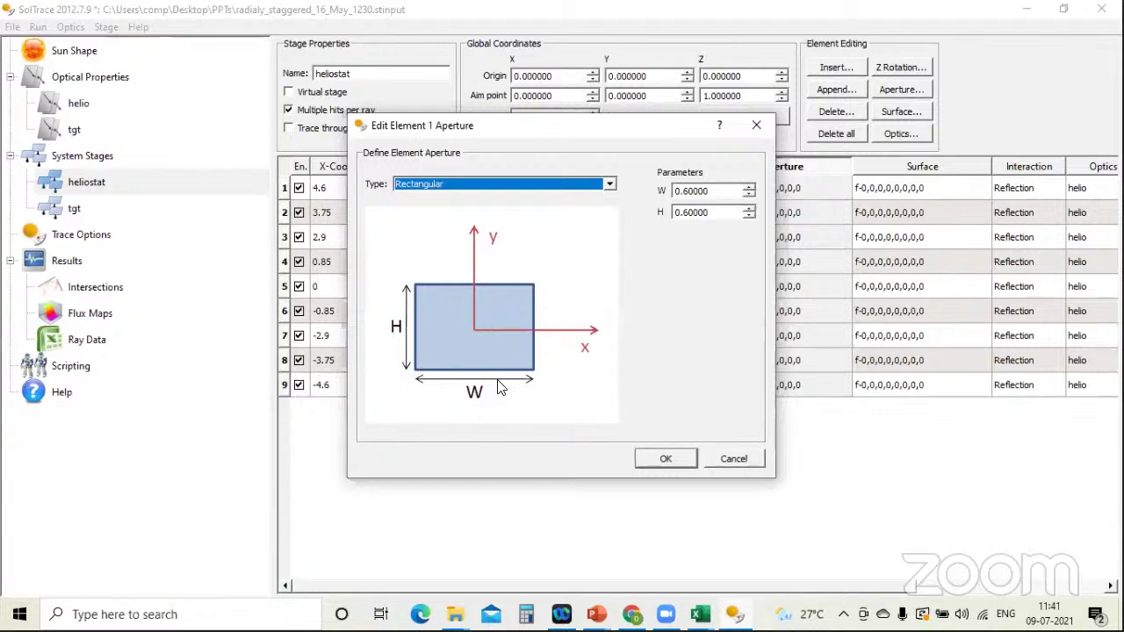
click(612, 190)
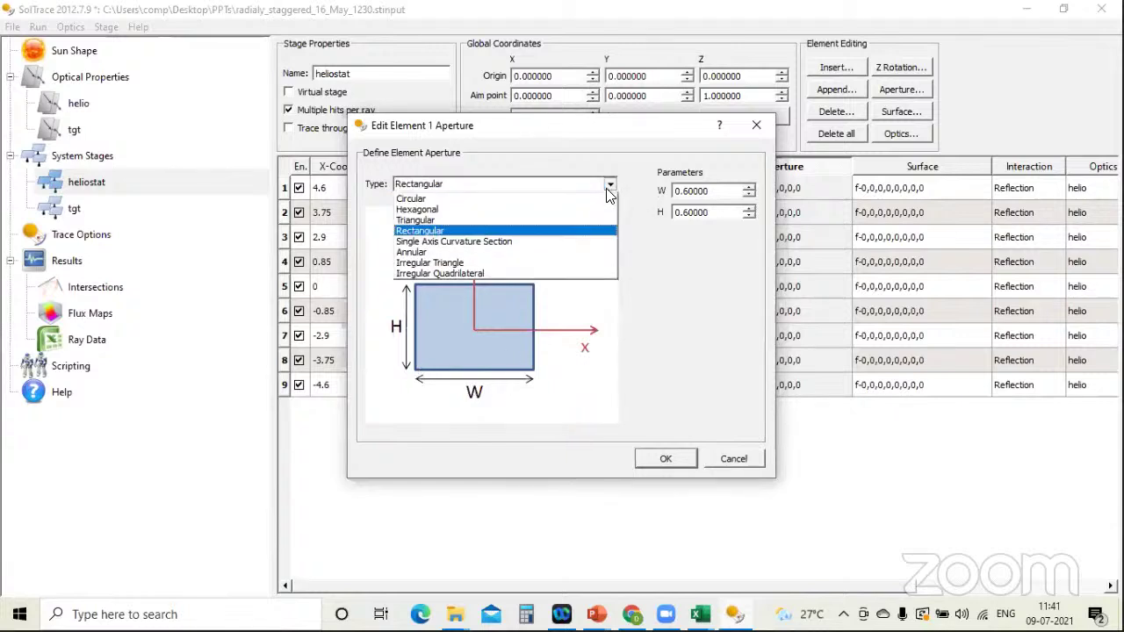
click(588, 203)
click(606, 185)
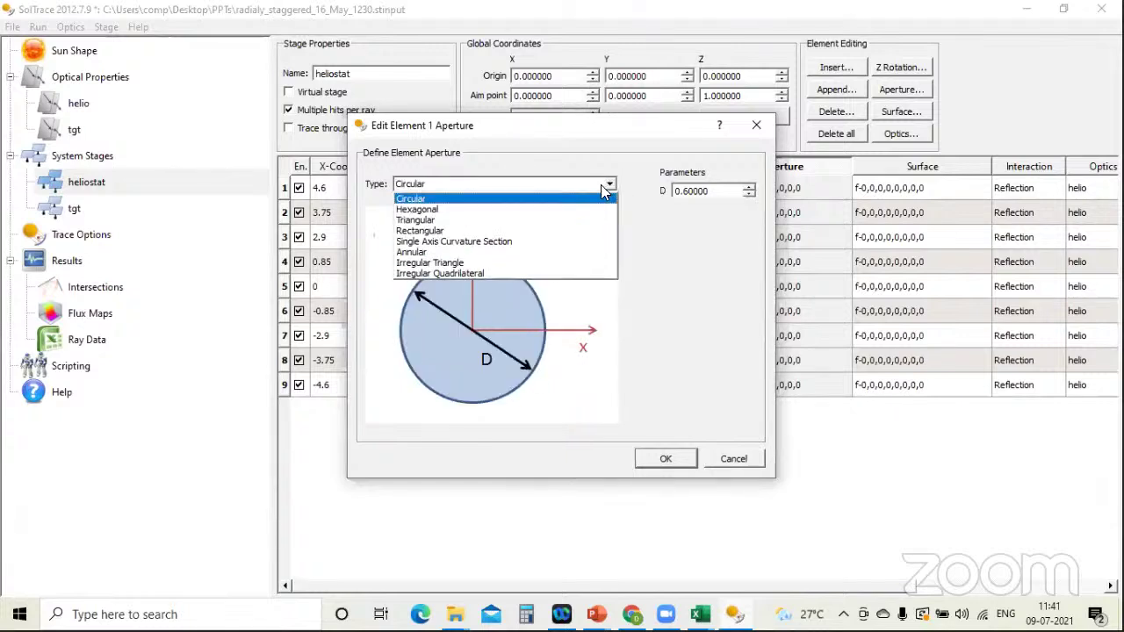
click(579, 209)
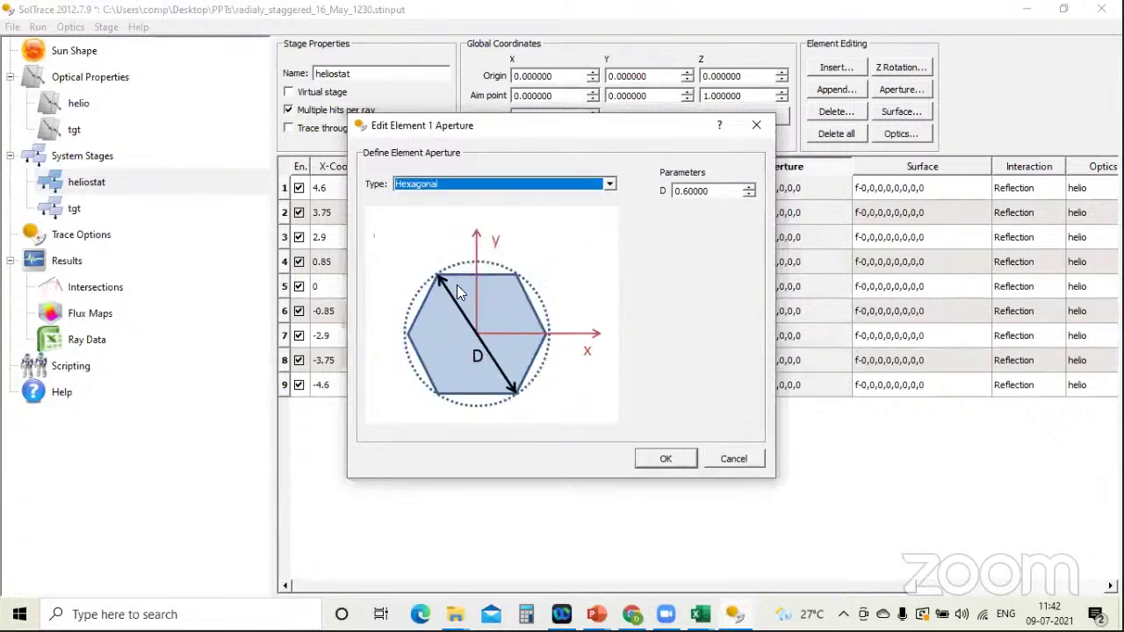
click(612, 190)
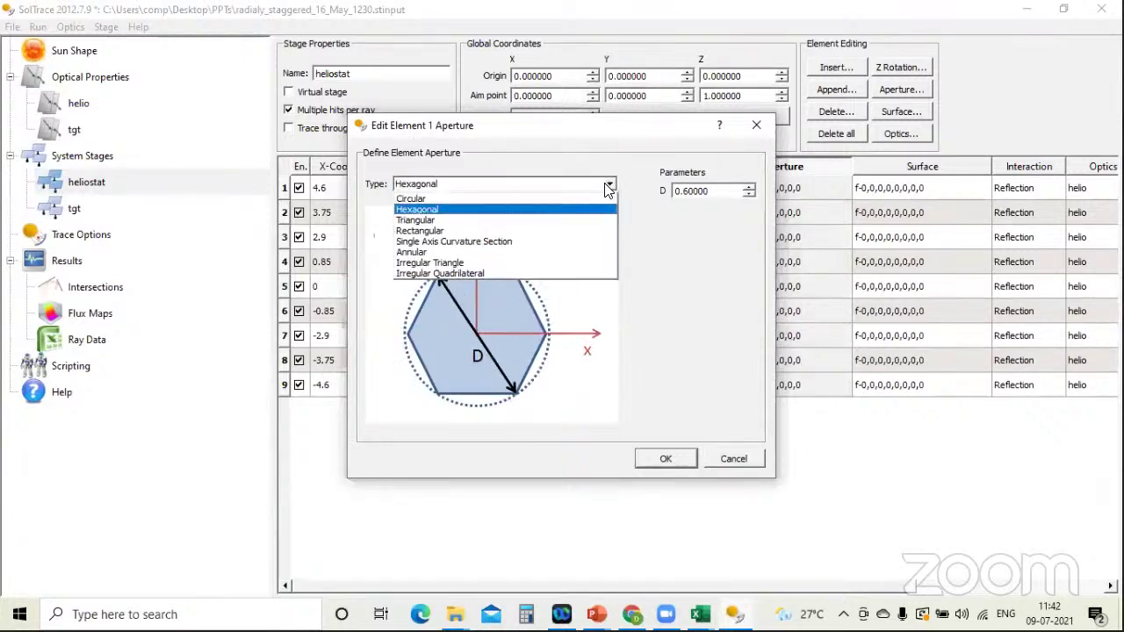
click(551, 231)
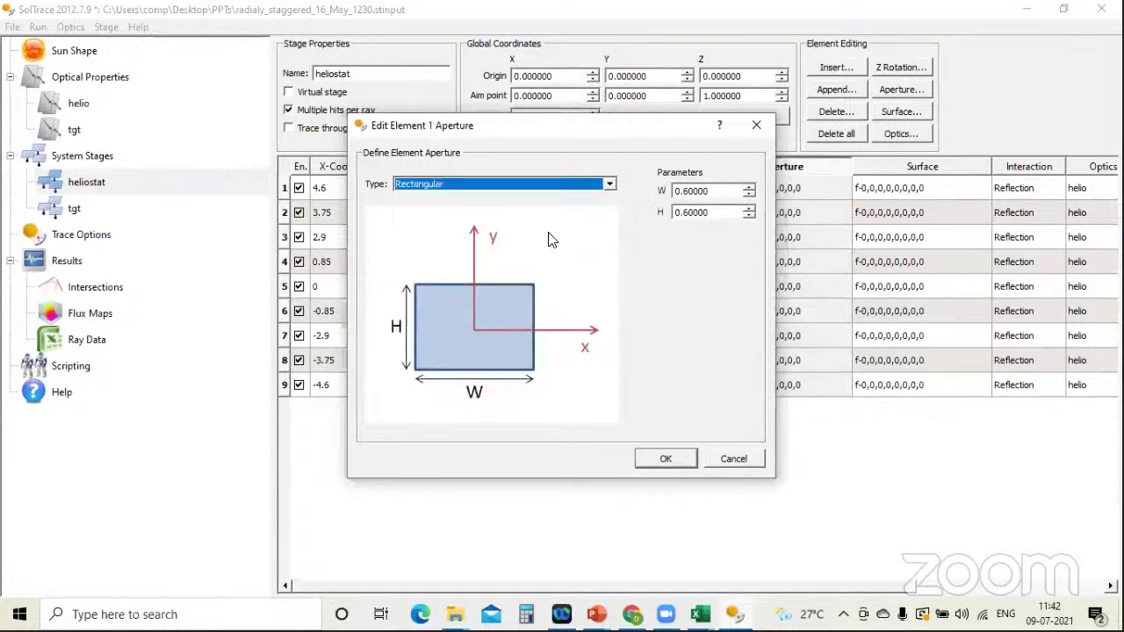
click(665, 460)
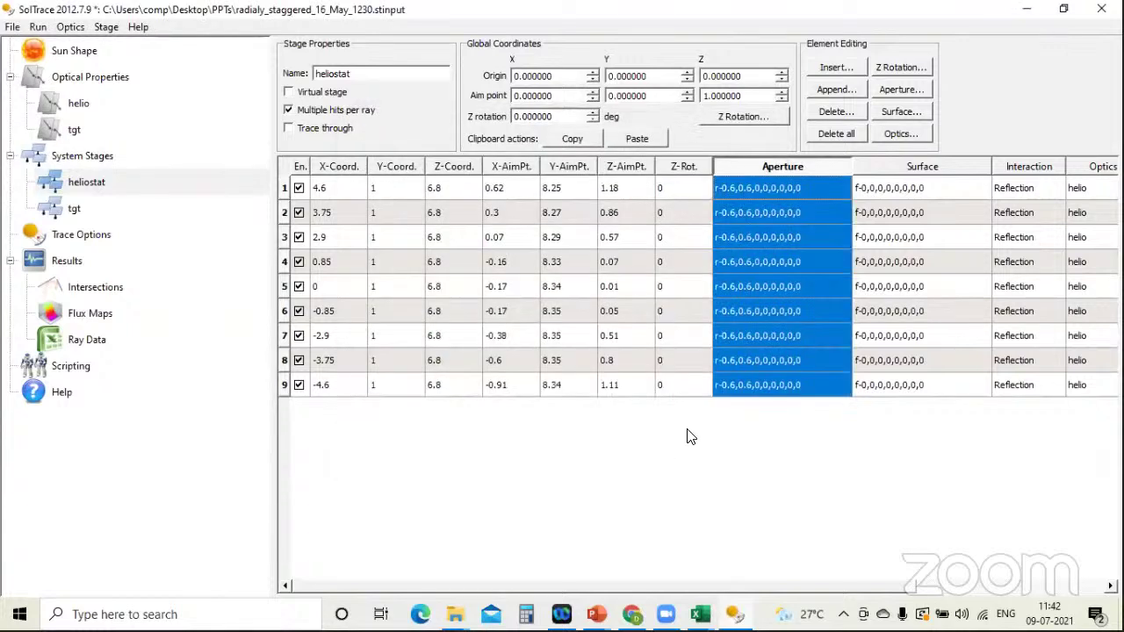
Preview the Conical and the Hyperboloids and Hemiellipsoids surface types for heliostat element 1, and confirm Flat
click(892, 187)
right_click(892, 186)
click(902, 184)
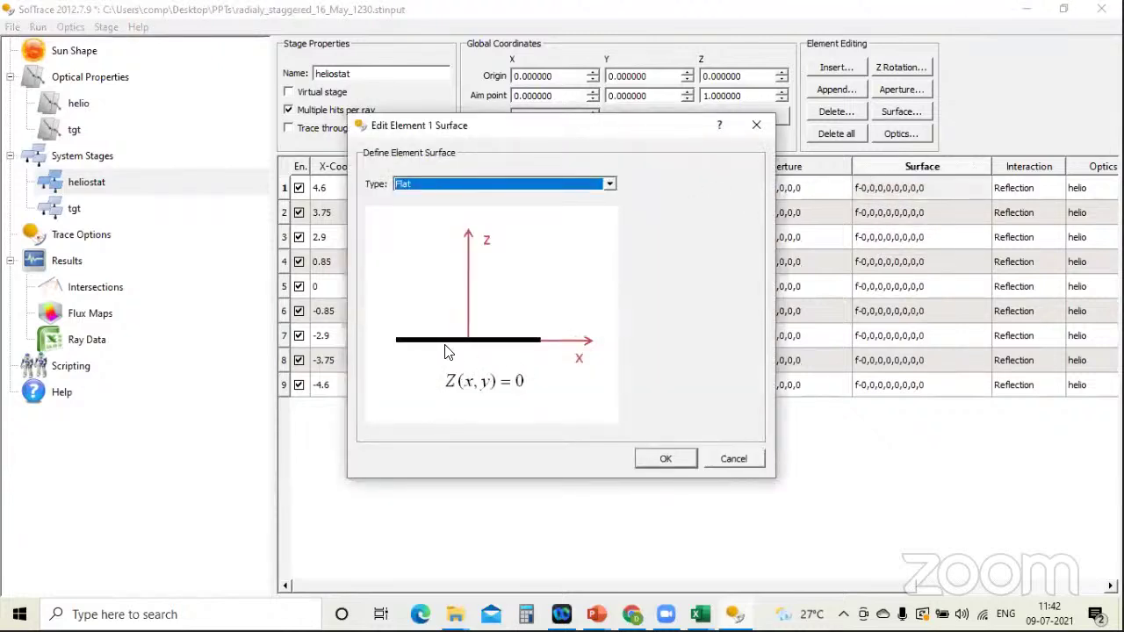
click(609, 185)
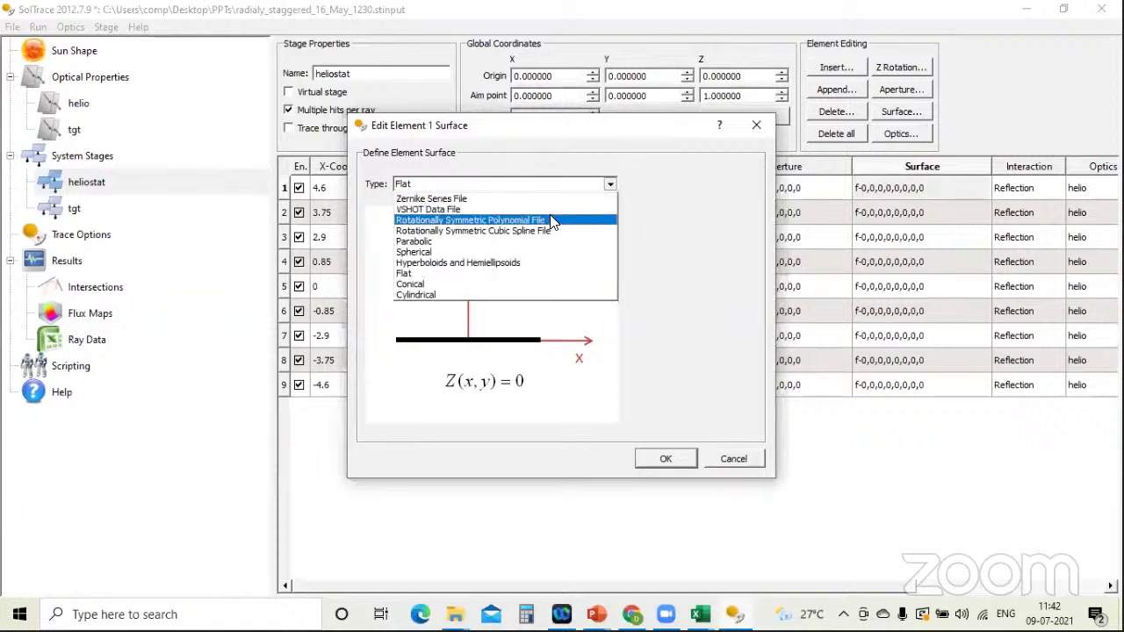
click(547, 284)
click(610, 184)
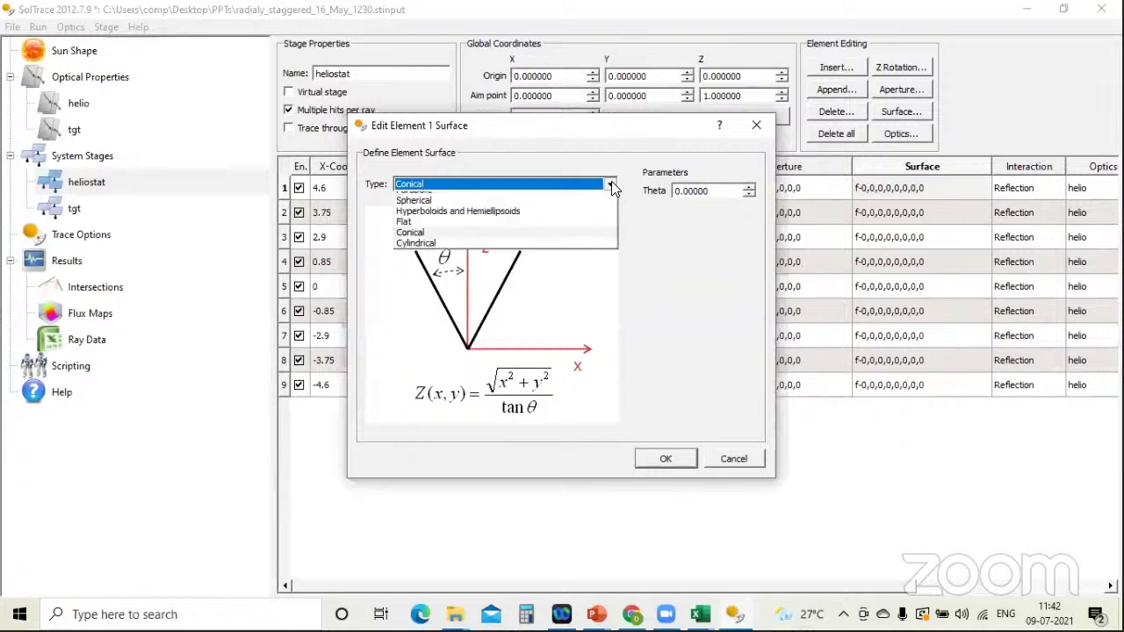
click(571, 284)
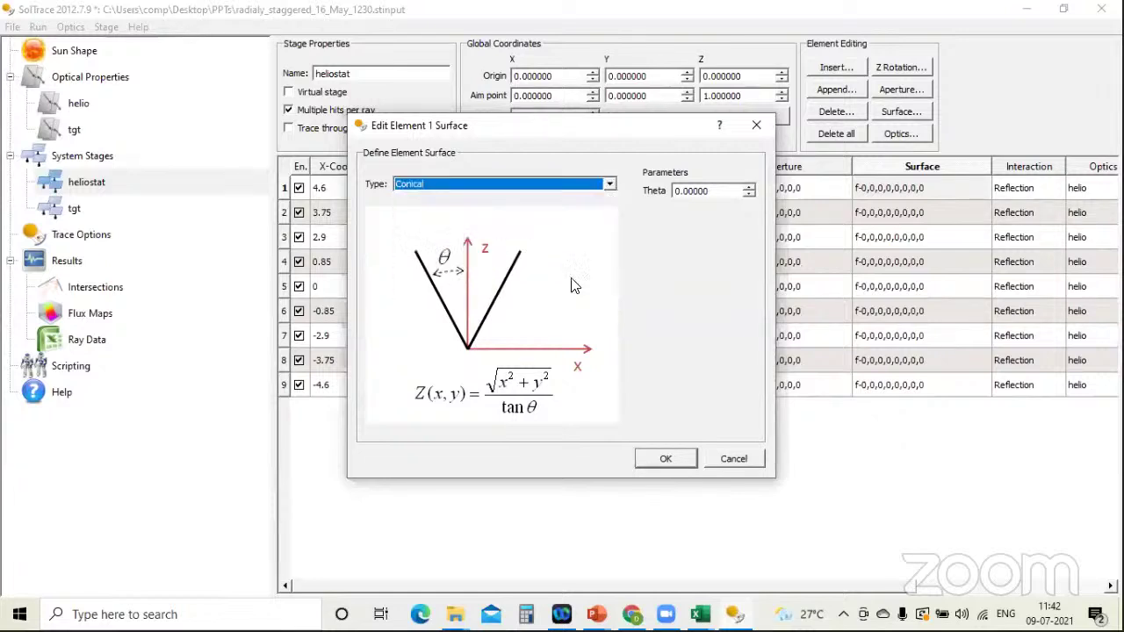
click(613, 184)
click(515, 264)
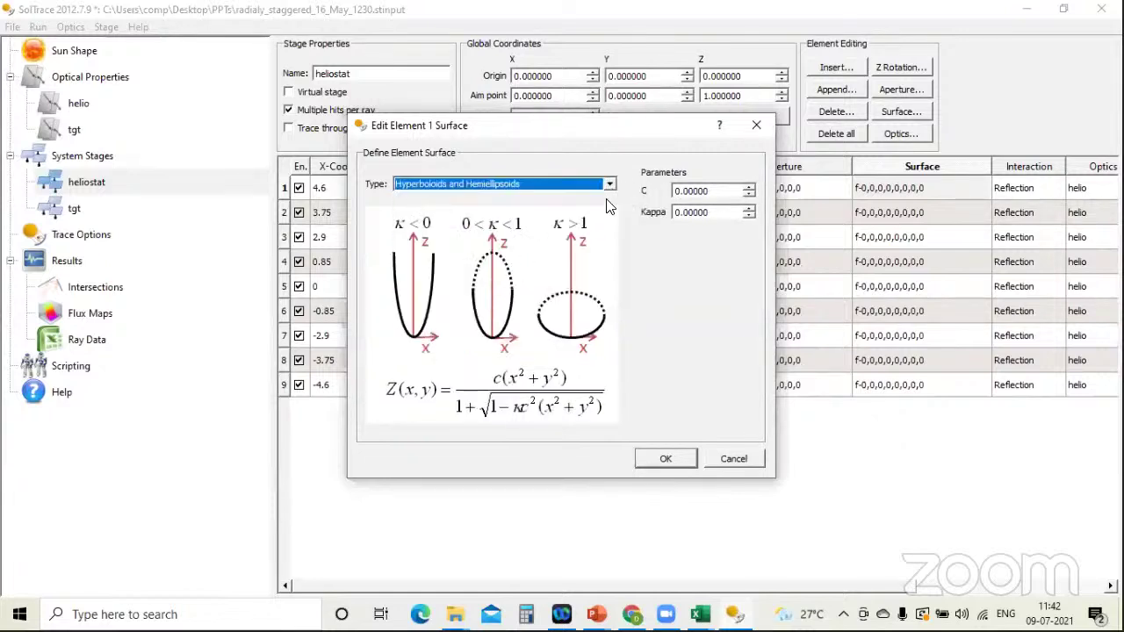
click(610, 183)
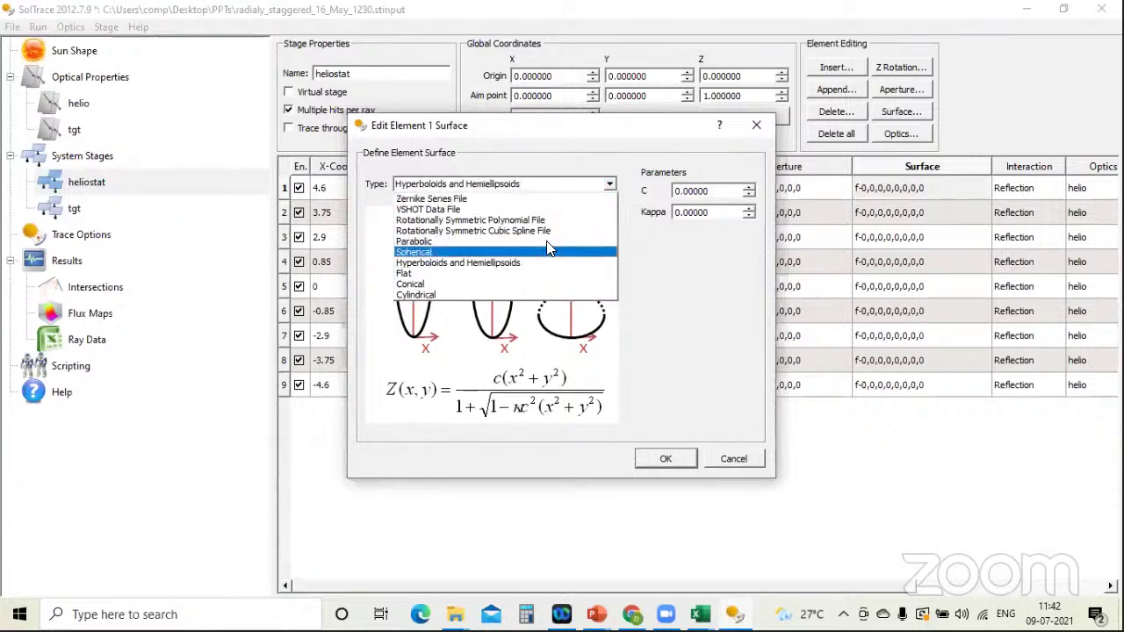
click(542, 274)
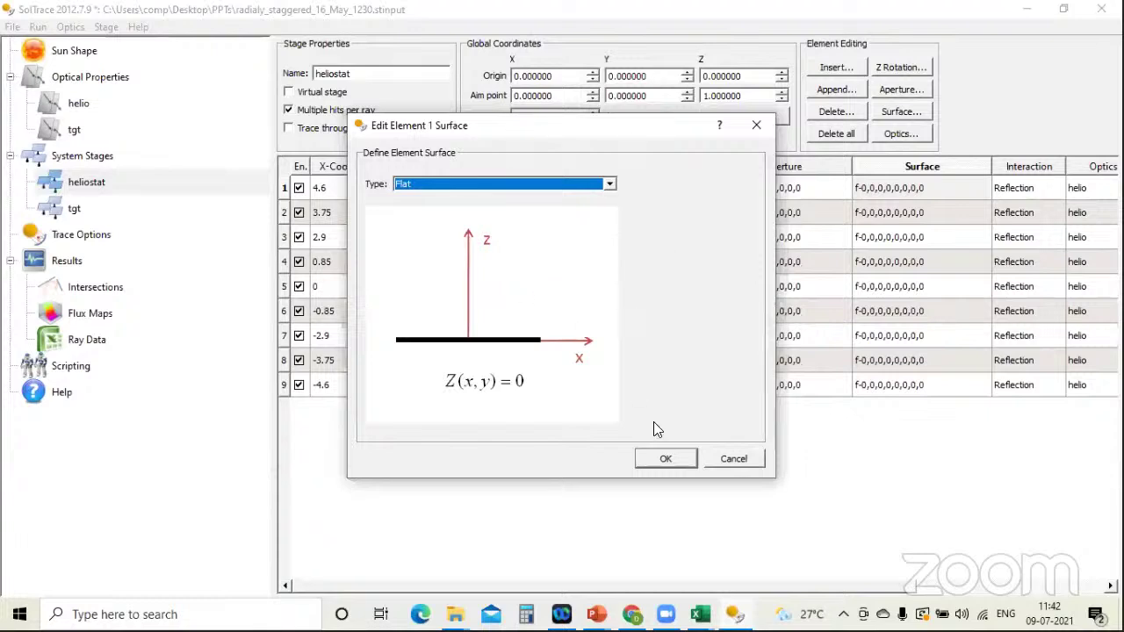
click(681, 460)
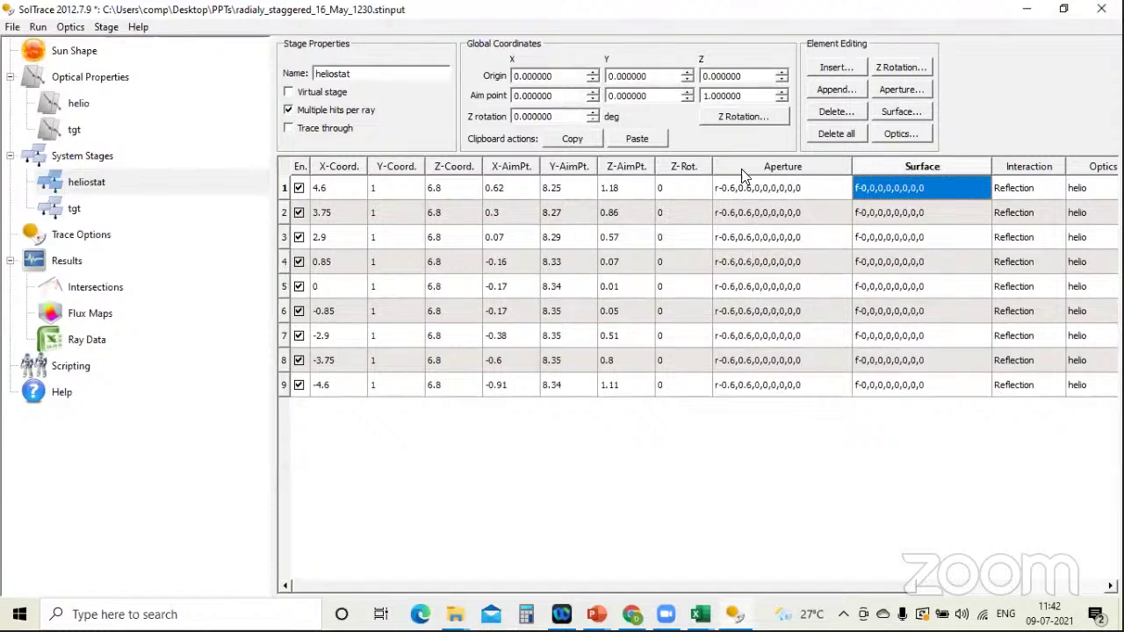
Check the surface definition of the tgt stage's element and close it without changes
click(194, 208)
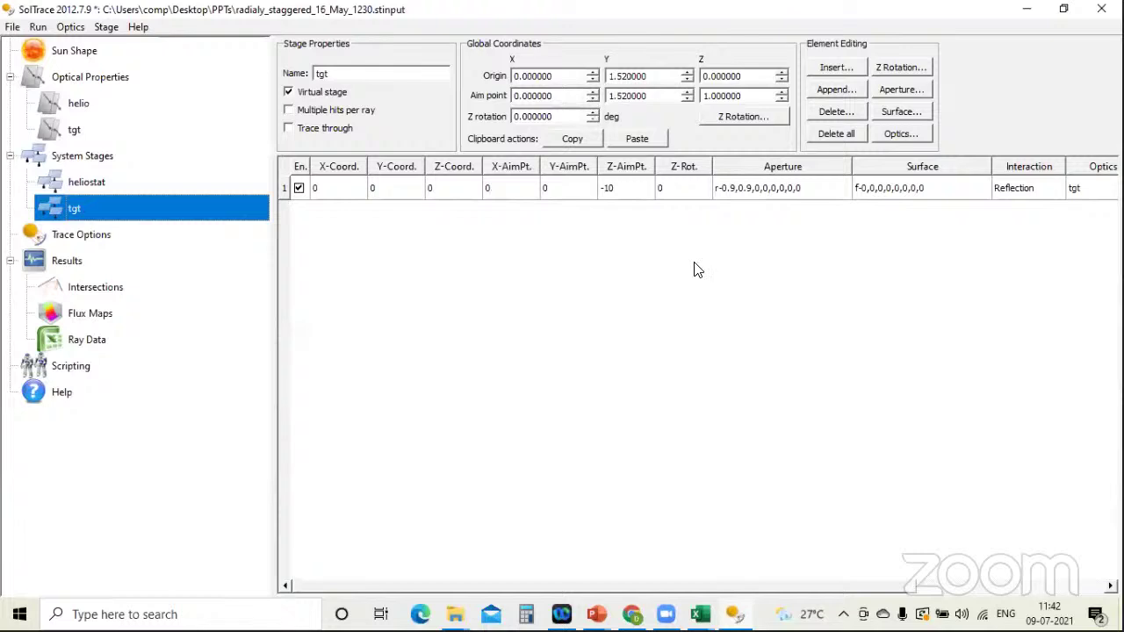
right_click(908, 190)
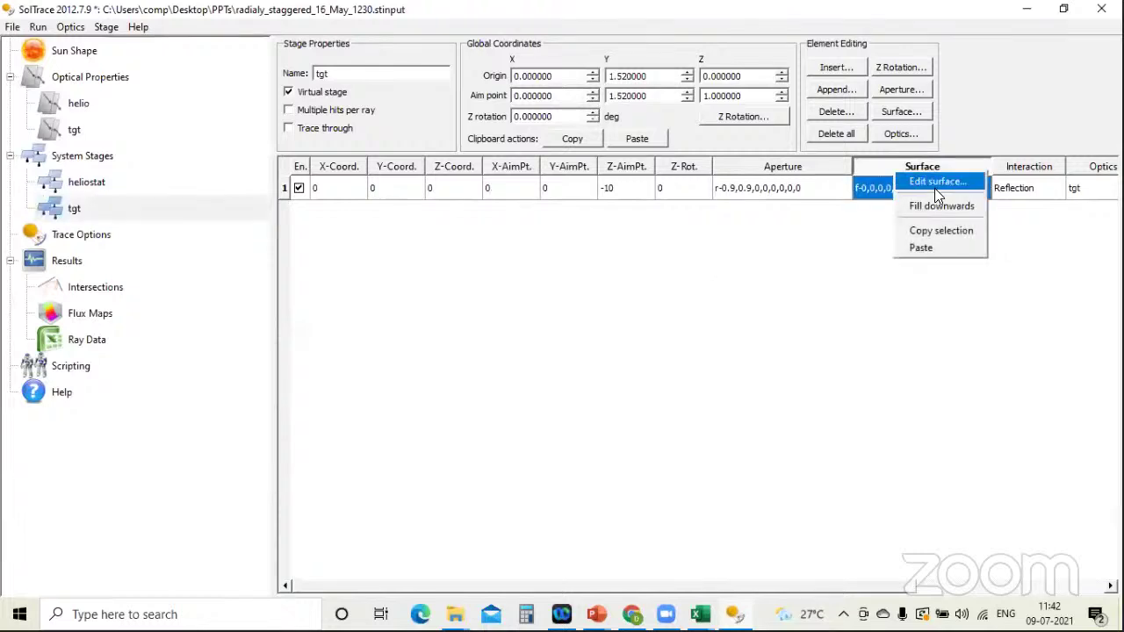
click(934, 185)
click(758, 122)
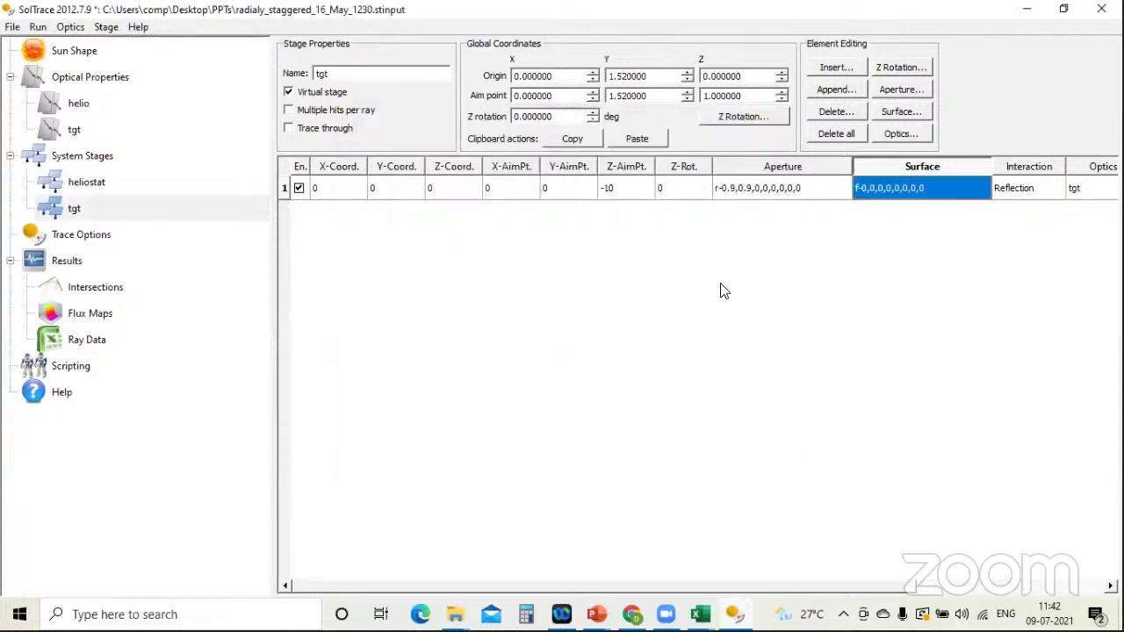
Set the trace to 400000 desired ray intersections and at most 40000000 generated sun rays, and run a new trace
click(81, 234)
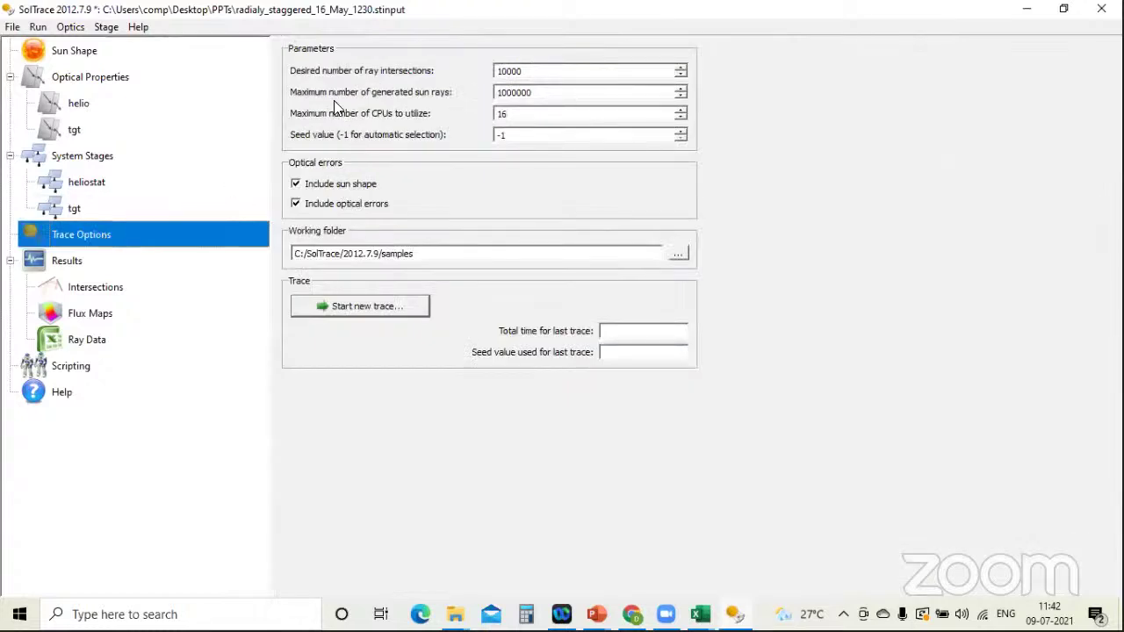
drag(529, 71, 477, 77)
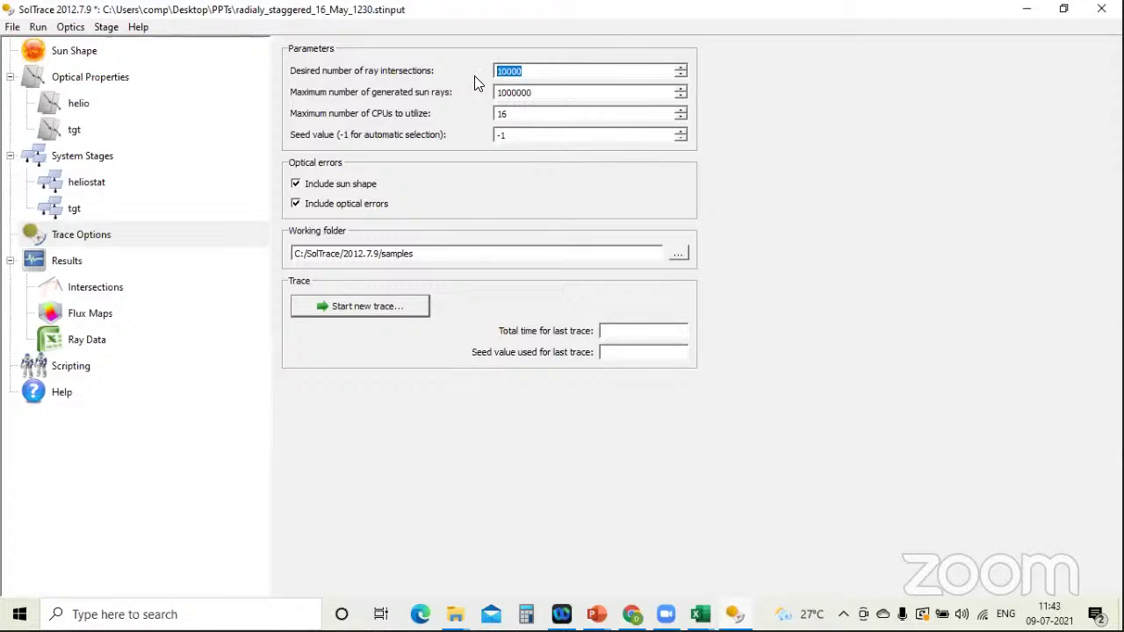
text(400000)
click(401, 313)
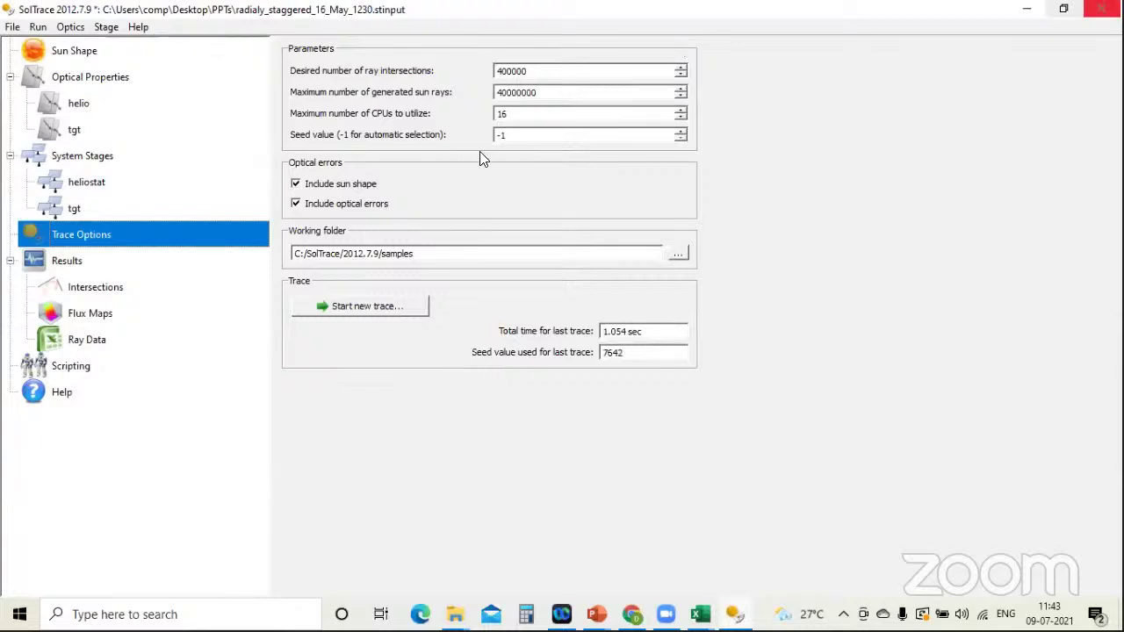
Plot the ray intersections for all elements of the heliostat and tgt stages, and examine their layout in 3D
click(96, 287)
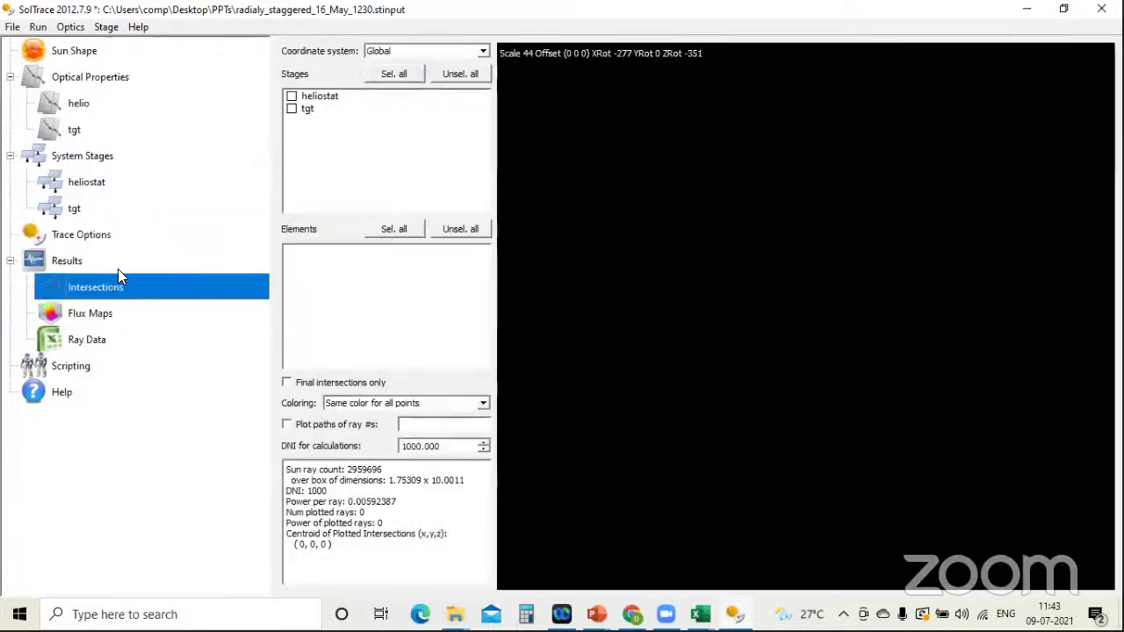
click(402, 229)
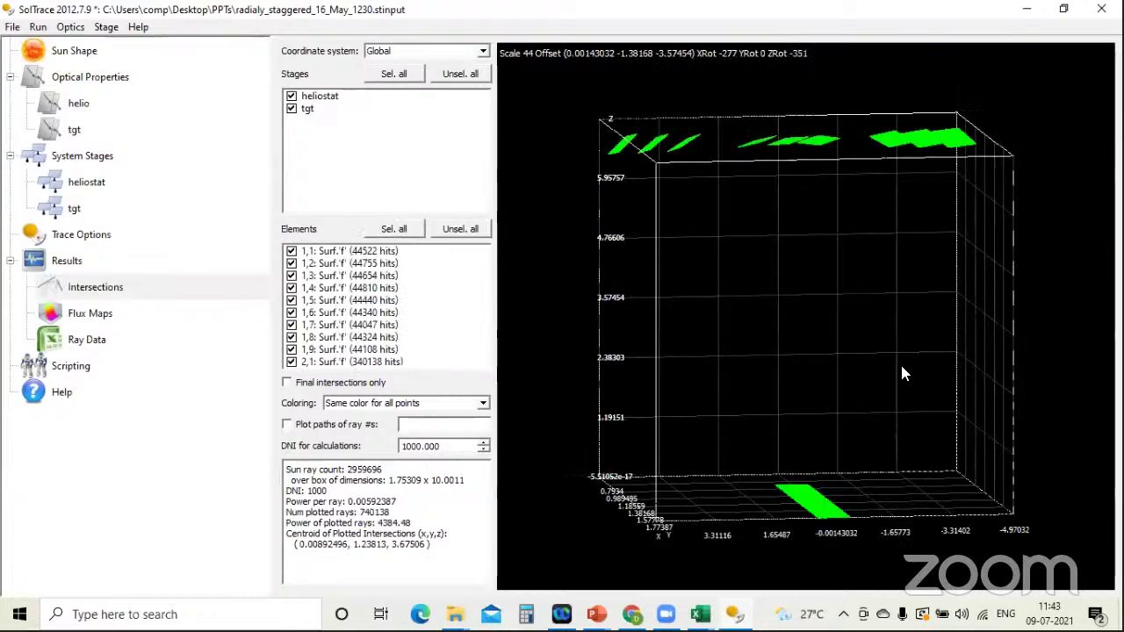
drag(895, 319, 787, 248)
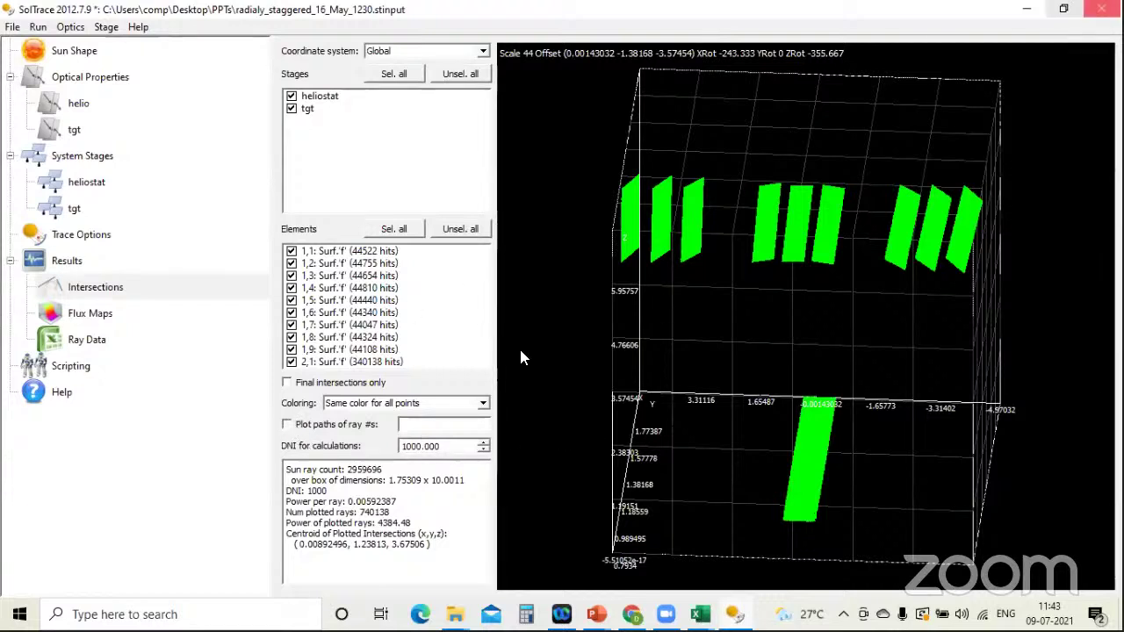
Plot the paths of rays 1-100 over the heliostat and tgt intersections
click(289, 425)
click(430, 425)
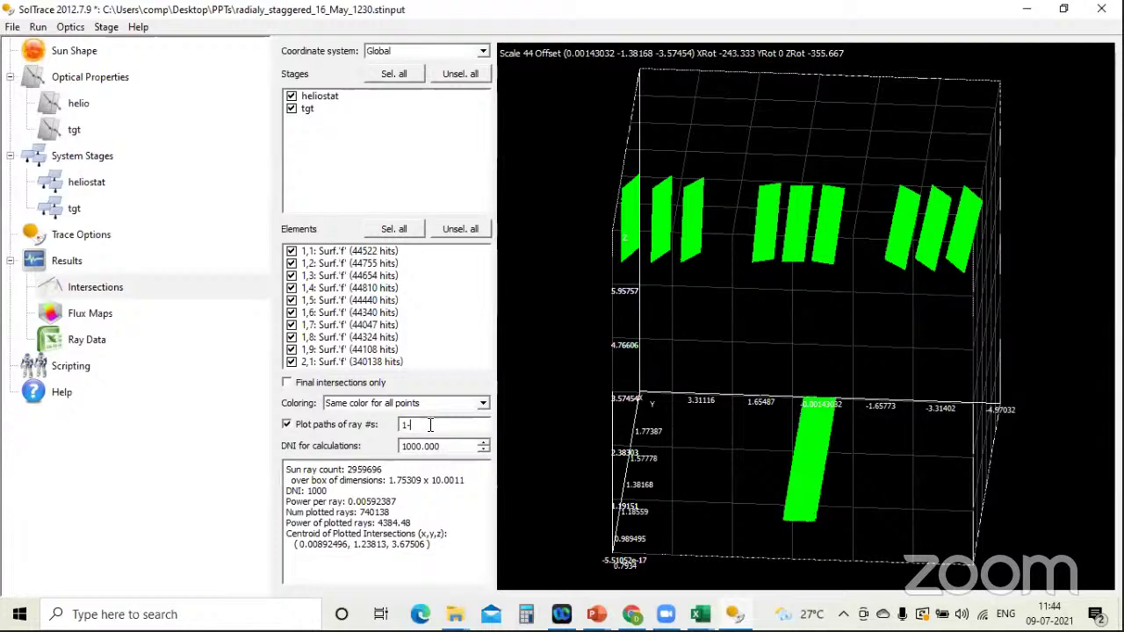
text(100)
key(Return)
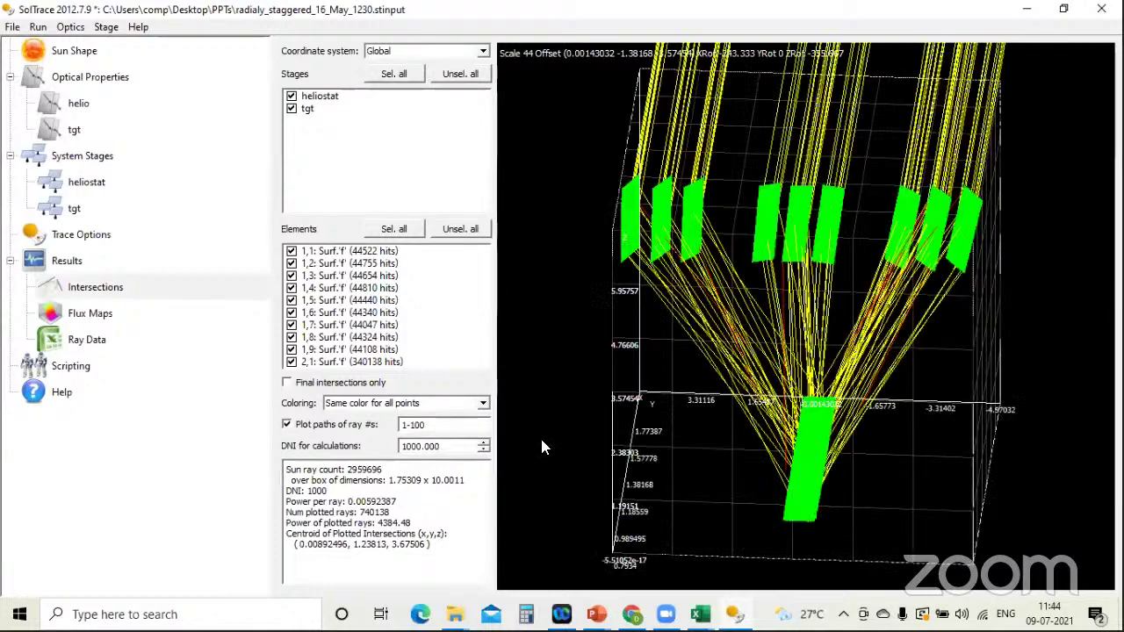
drag(979, 380, 969, 360)
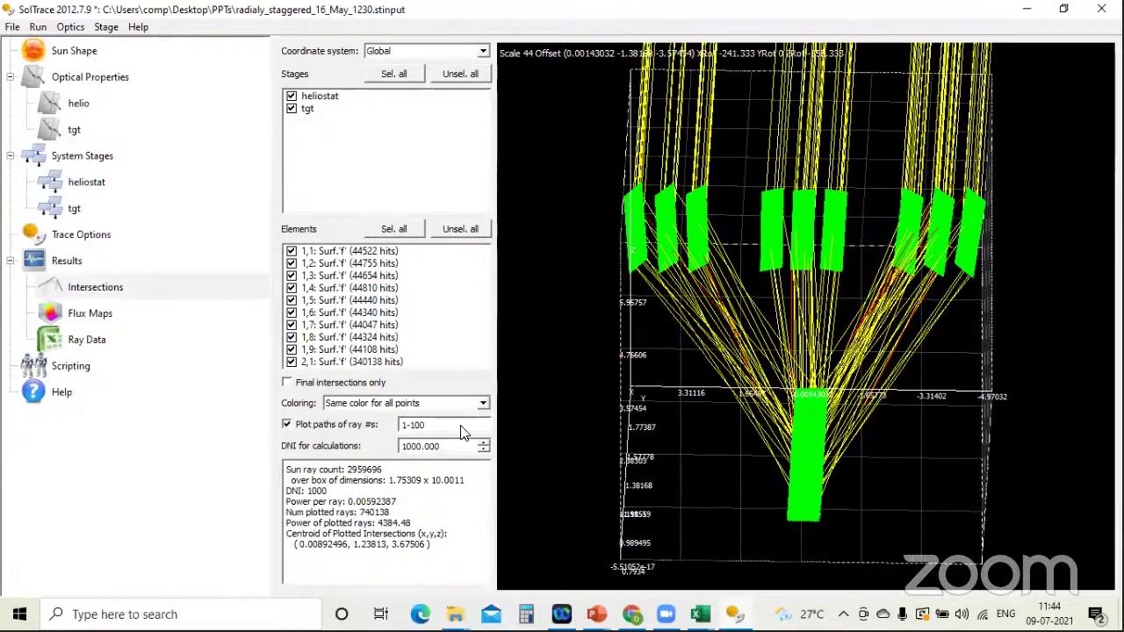
Color the intersection points with stages as different colors, and examine the ray paths between the heliostats and target in 3D
click(483, 406)
click(461, 428)
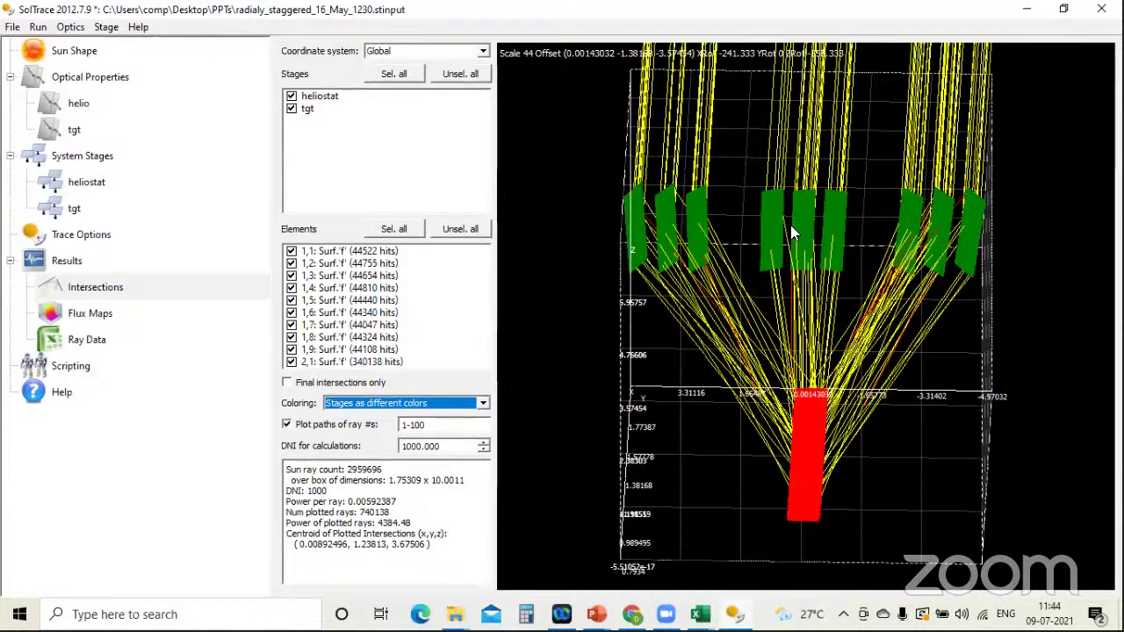
mouse_move(799, 427)
mouse_down()
mouse_move(878, 472)
mouse_move(884, 428)
mouse_move(898, 423)
mouse_move(882, 365)
mouse_move(803, 346)
mouse_move(789, 425)
mouse_move(841, 342)
mouse_move(859, 449)
mouse_move(798, 336)
mouse_up()
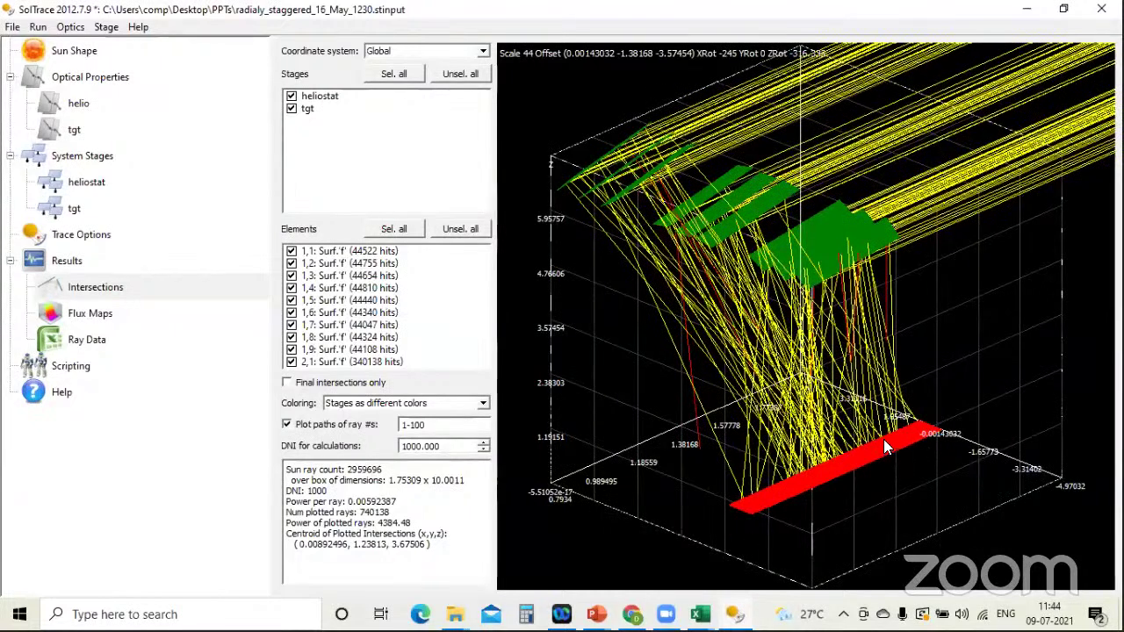
drag(883, 439, 734, 448)
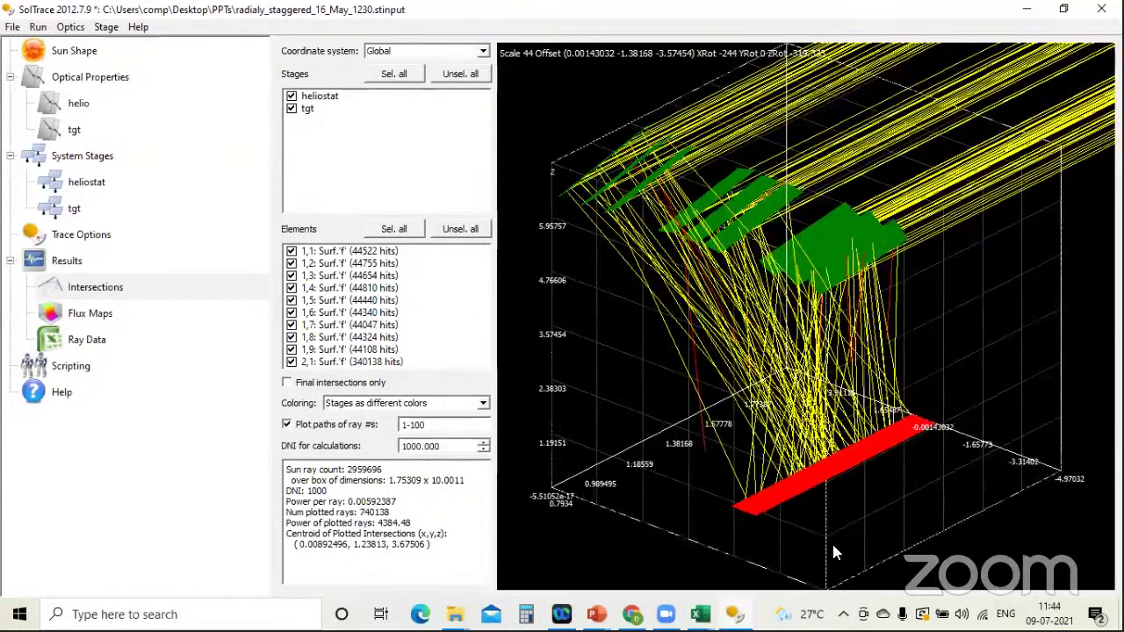
drag(834, 551, 527, 465)
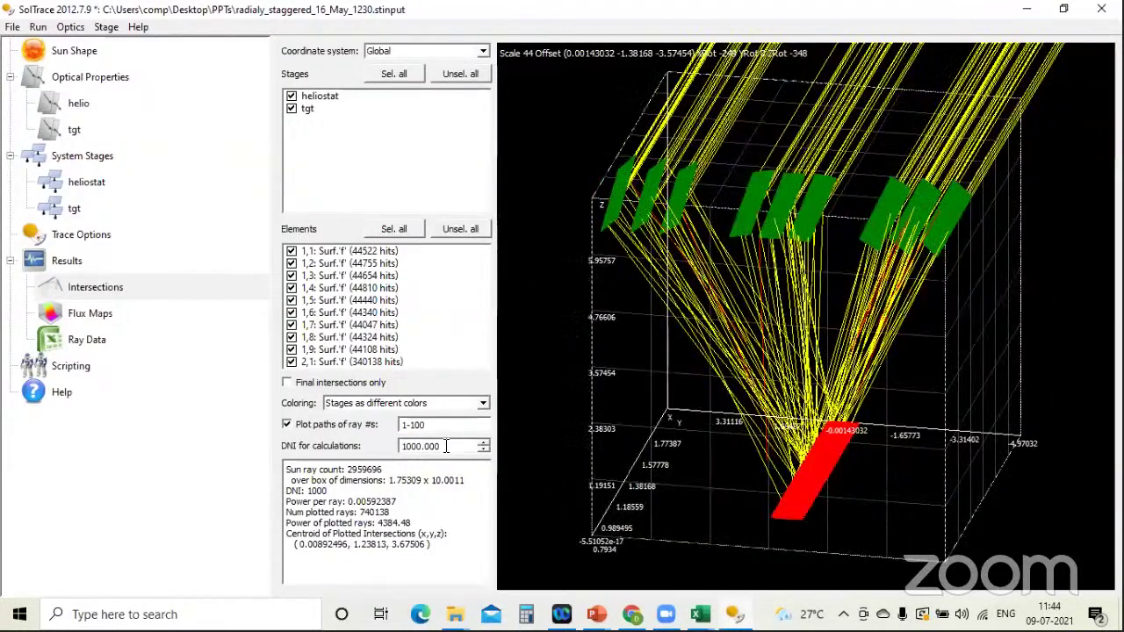
Set the DNI for calculations of the intersection results to 700
drag(444, 446, 378, 453)
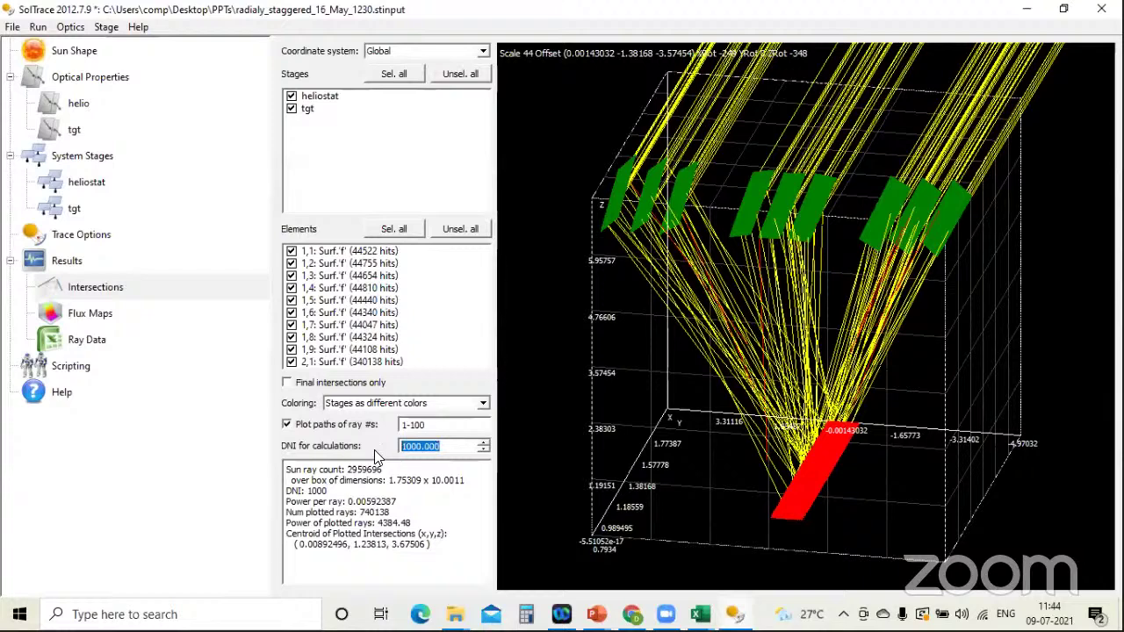
text(1)
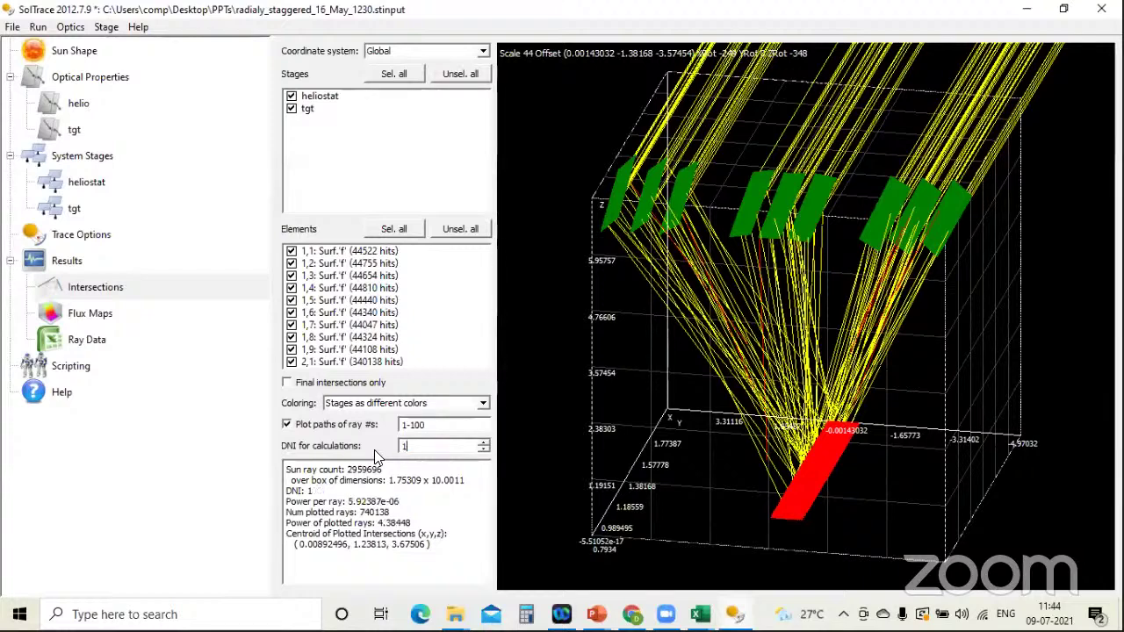
key(BackSpace)
text(700)
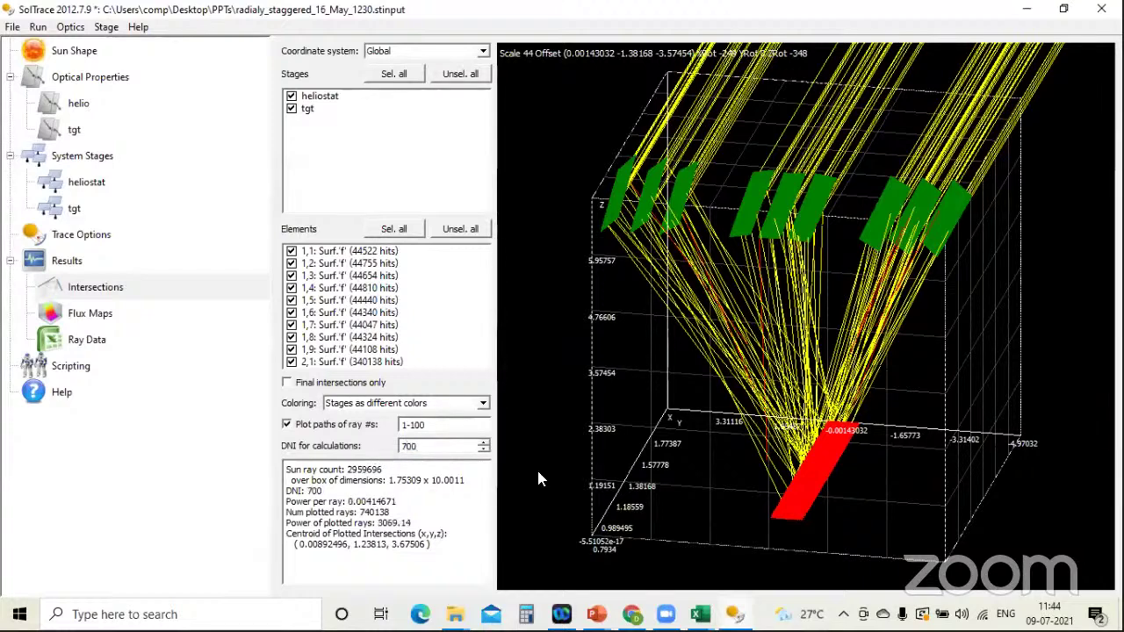
click(901, 439)
drag(928, 321, 935, 300)
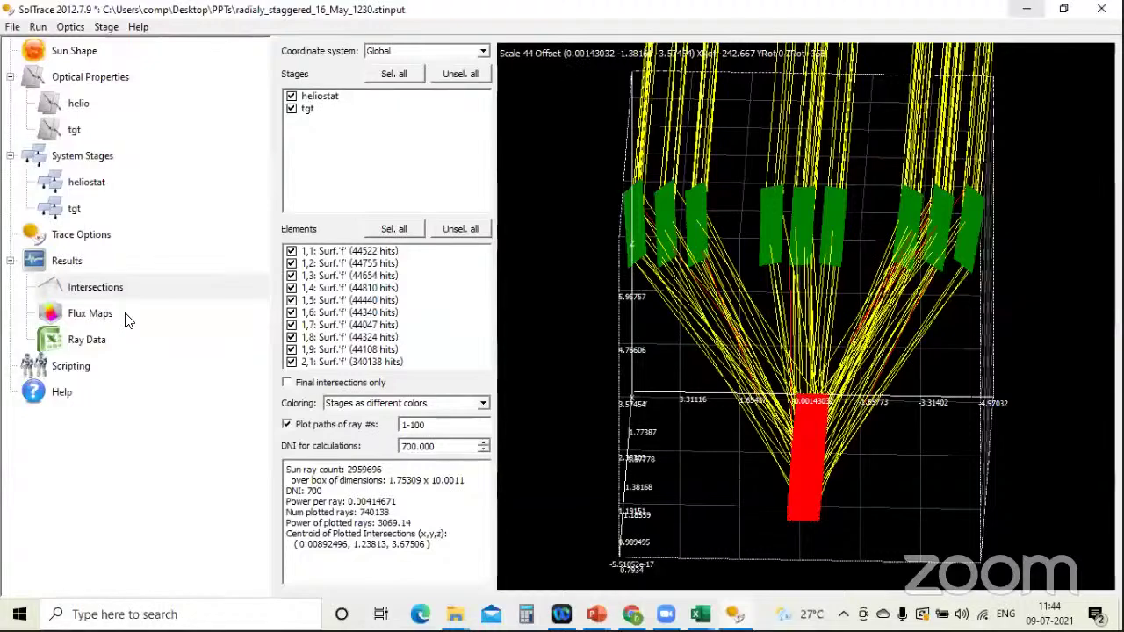
Show the contour flux map of the tgt stage's element and set its DNI for calculations to 700
click(90, 313)
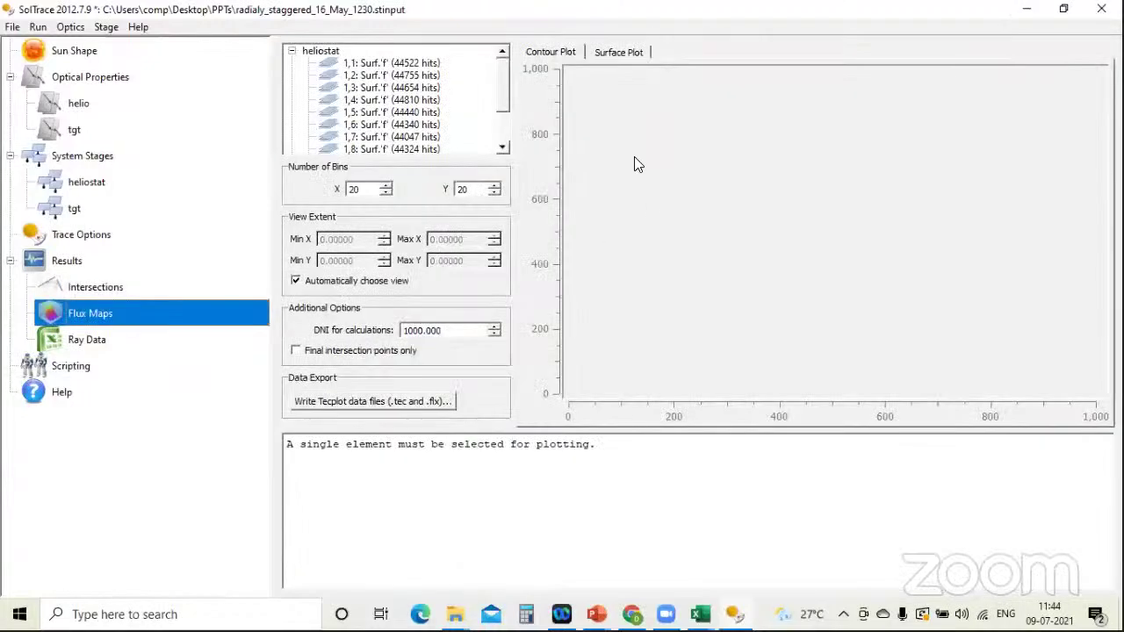
click(500, 130)
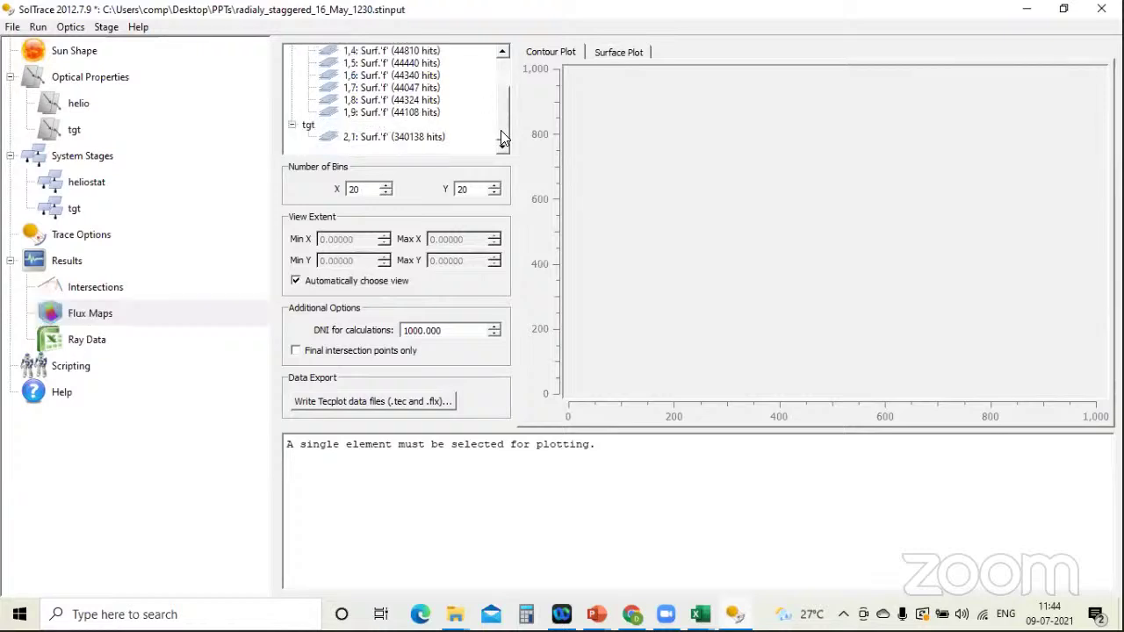
click(395, 138)
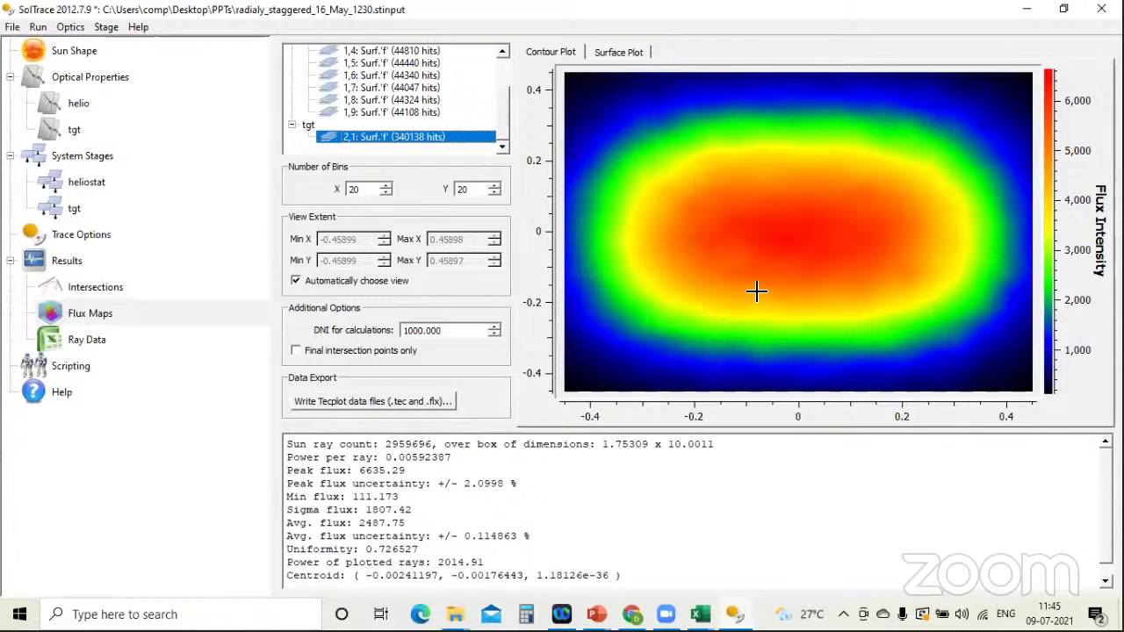
drag(458, 332, 381, 341)
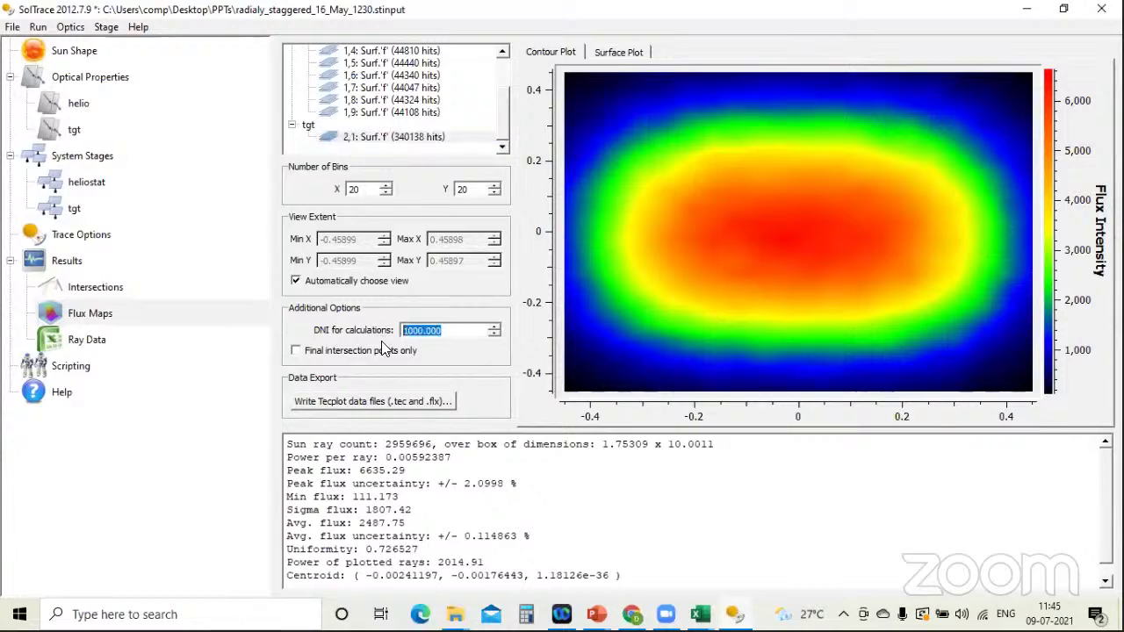
text(700)
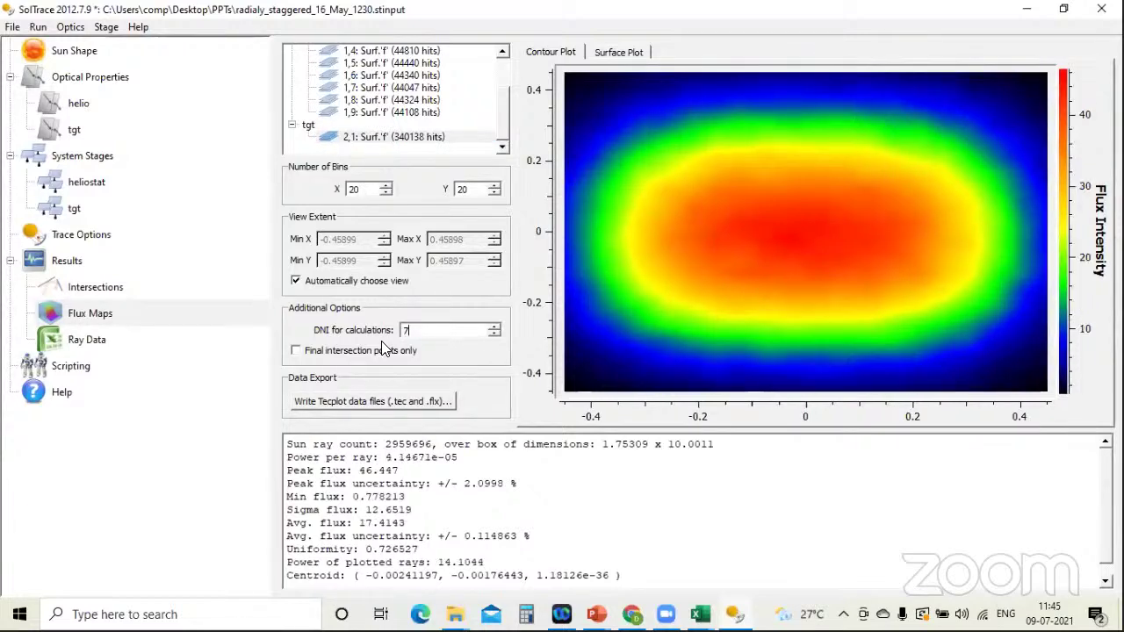
click(316, 511)
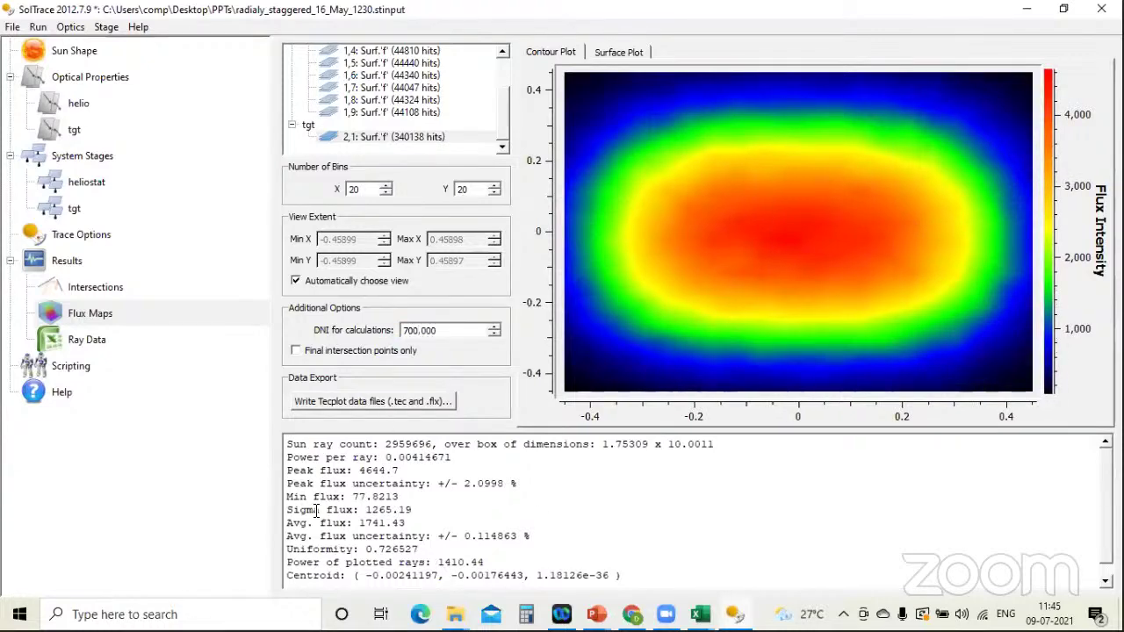
Examine the peak, minimum and average flux in the flux map statistics of the tgt element
drag(411, 471, 283, 478)
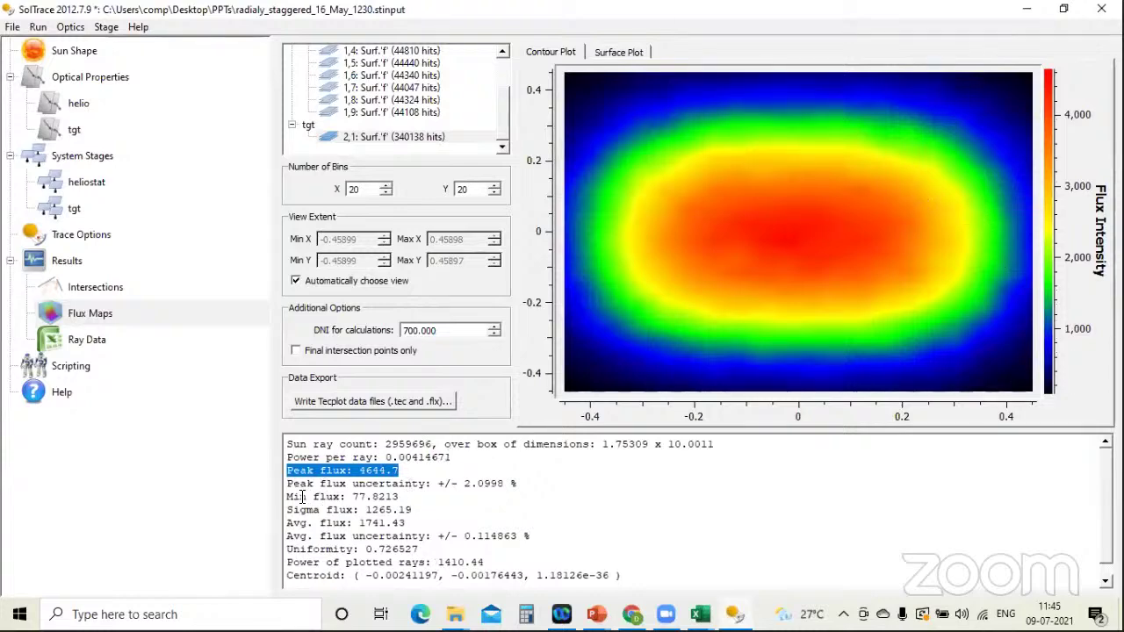
drag(293, 497, 385, 497)
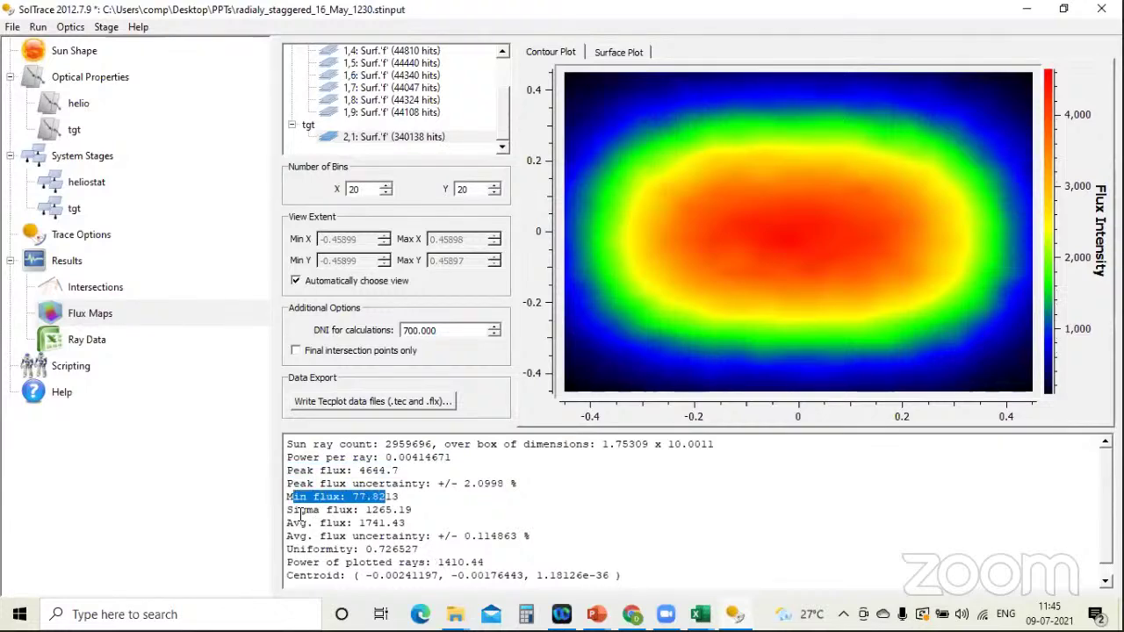
drag(299, 516, 437, 520)
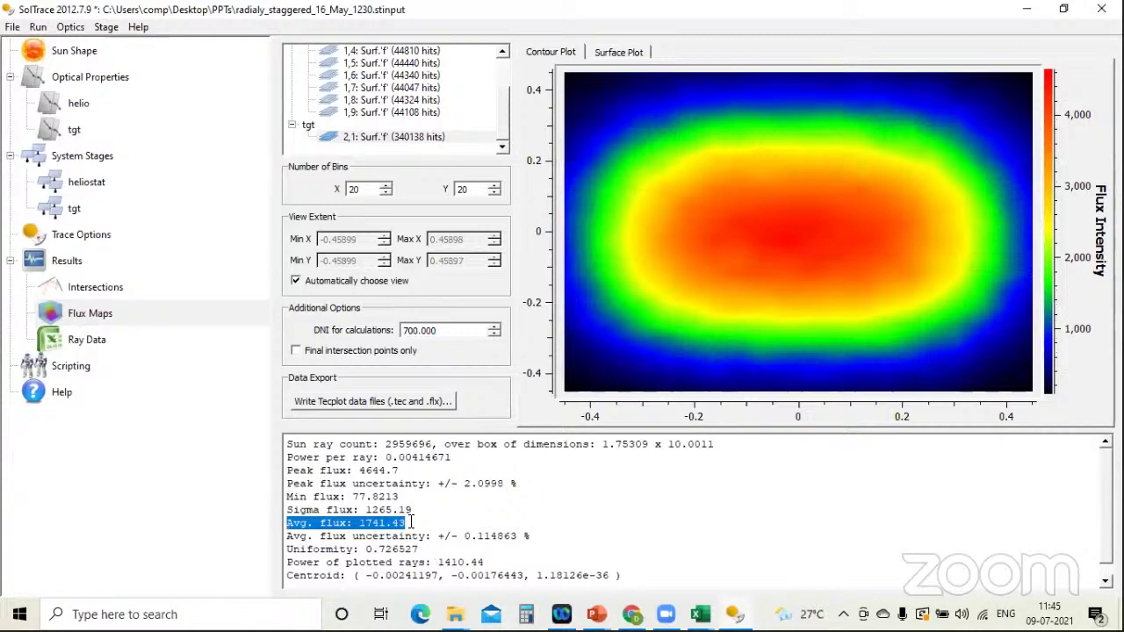